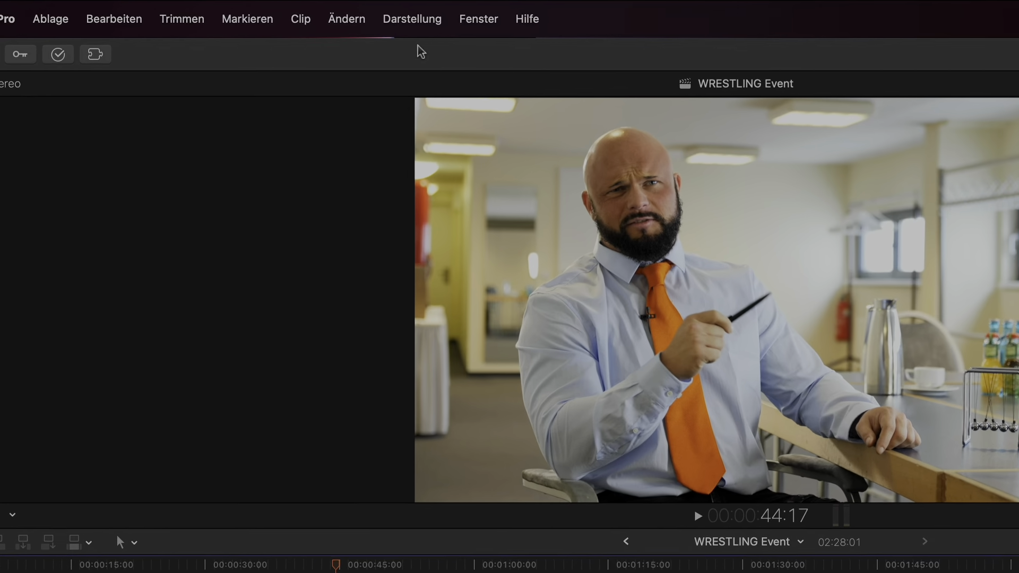
Turn on the display of duplicate ranges (Doppelte Bereiche) in the timeline's clip appearance options
{"action": "left_click", "coordinate": [421, 21]}
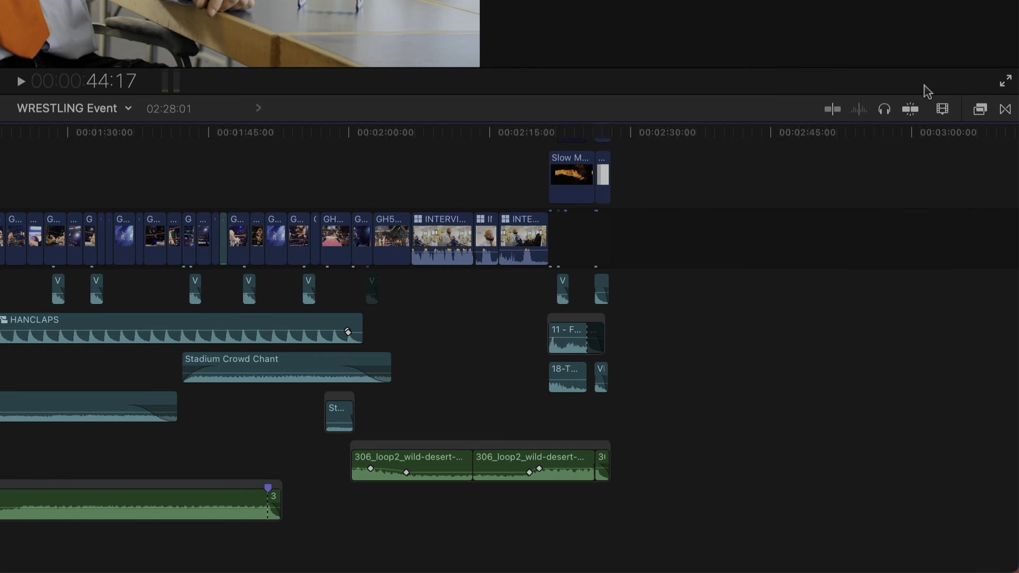
{"action": "left_click", "coordinate": [943, 111]}
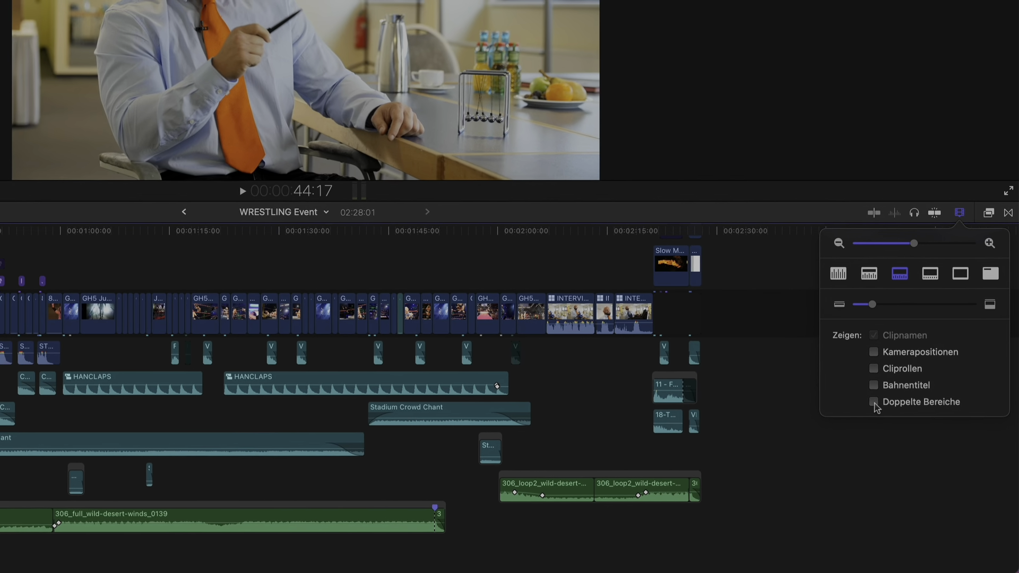
{"action": "left_click", "coordinate": [833, 354]}
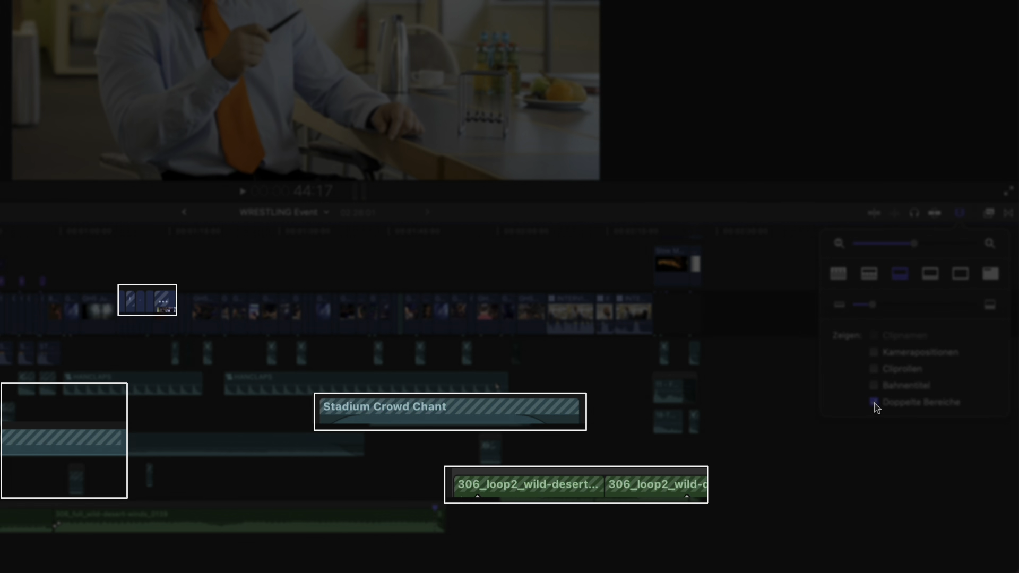
{"action": "left_click", "coordinate": [741, 219]}
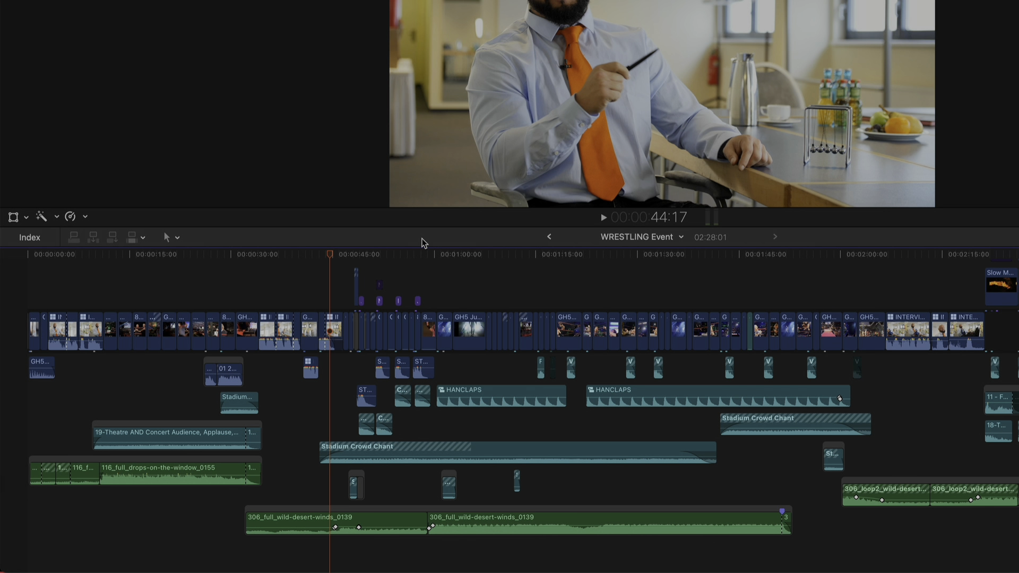
Open the timeline index and show its list of clips
{"action": "key", "text": "super+equal"}
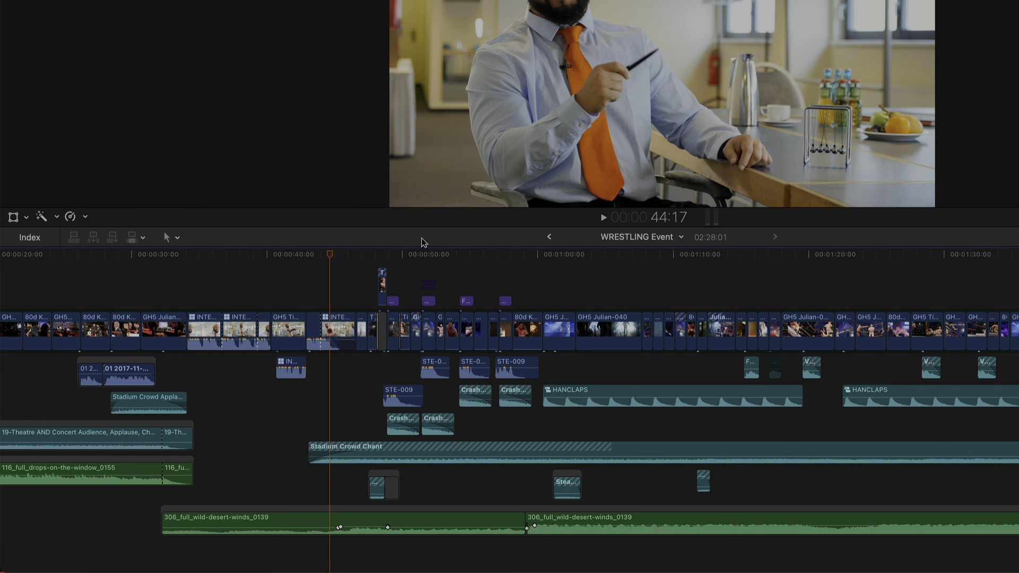
{"action": "key", "text": "super+equal"}
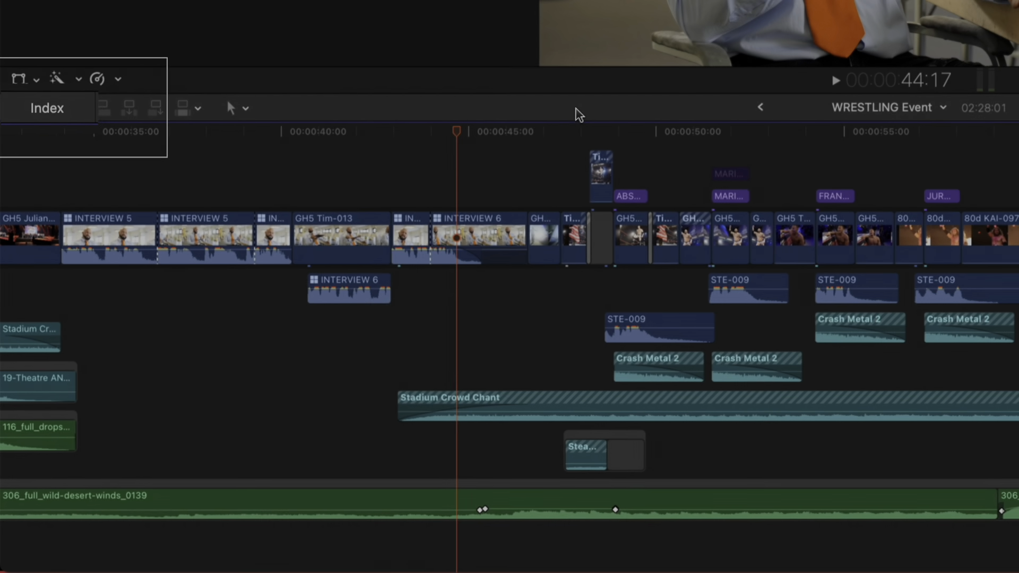
{"action": "left_click", "coordinate": [62, 108]}
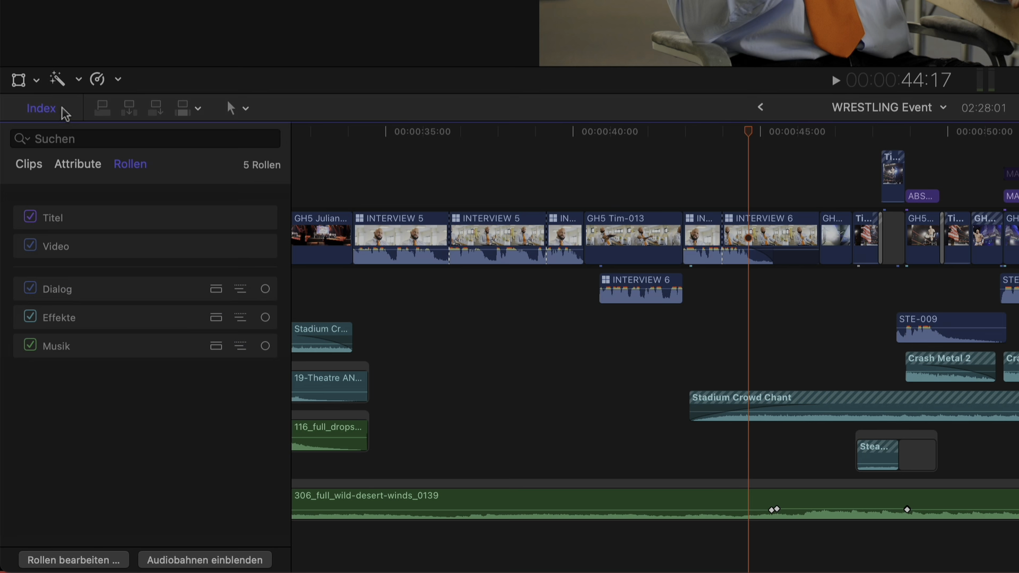
{"action": "left_click", "coordinate": [29, 166]}
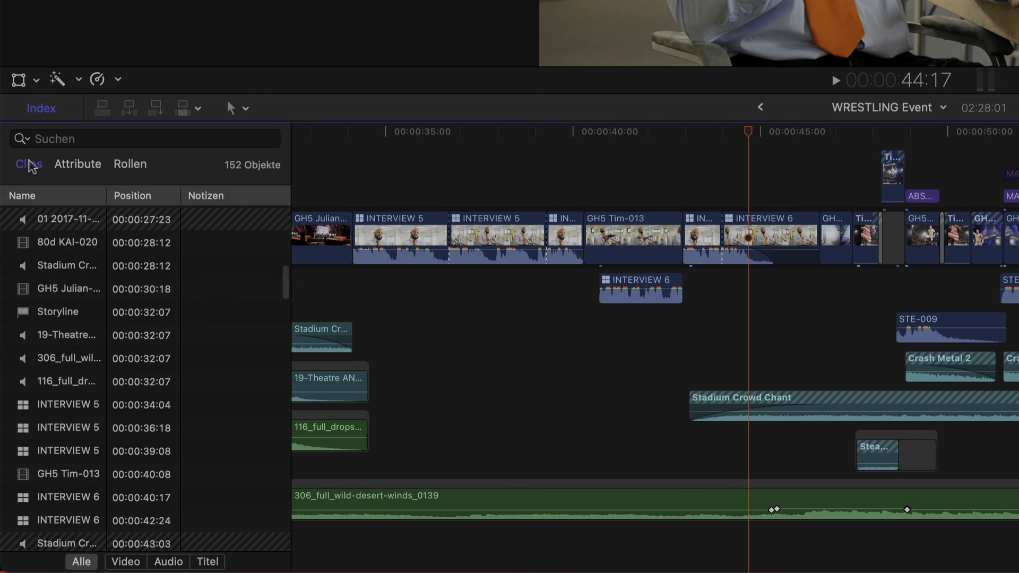
Examine the striped duplicate entries in the clip list by selecting the 116_full_drops clips at 00:00:02:03, 00:00:04:06 and 00:00:00:10
{"action": "scroll", "coordinate": [244, 281], "scroll_direction": "down", "scroll_amount": 15}
{"action": "scroll", "coordinate": [245, 282], "scroll_direction": "down", "scroll_amount": 5}
{"action": "scroll", "coordinate": [245, 283], "scroll_direction": "up", "scroll_amount": 6}
{"action": "scroll", "coordinate": [245, 282], "scroll_direction": "down", "scroll_amount": 2}
{"action": "scroll", "coordinate": [242, 297], "scroll_direction": "up", "scroll_amount": 3}
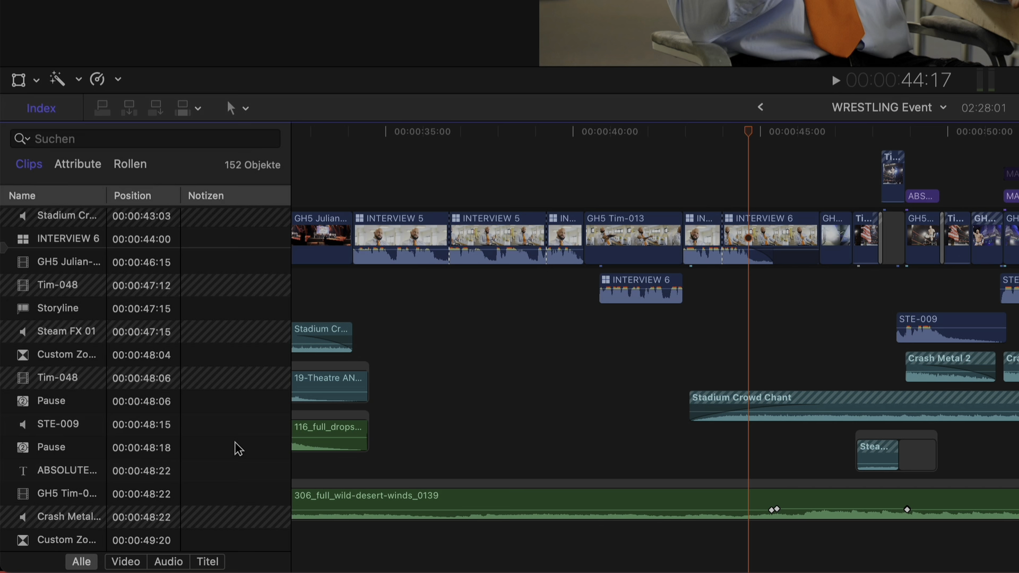
{"action": "scroll", "coordinate": [237, 448], "scroll_direction": "up", "scroll_amount": 20}
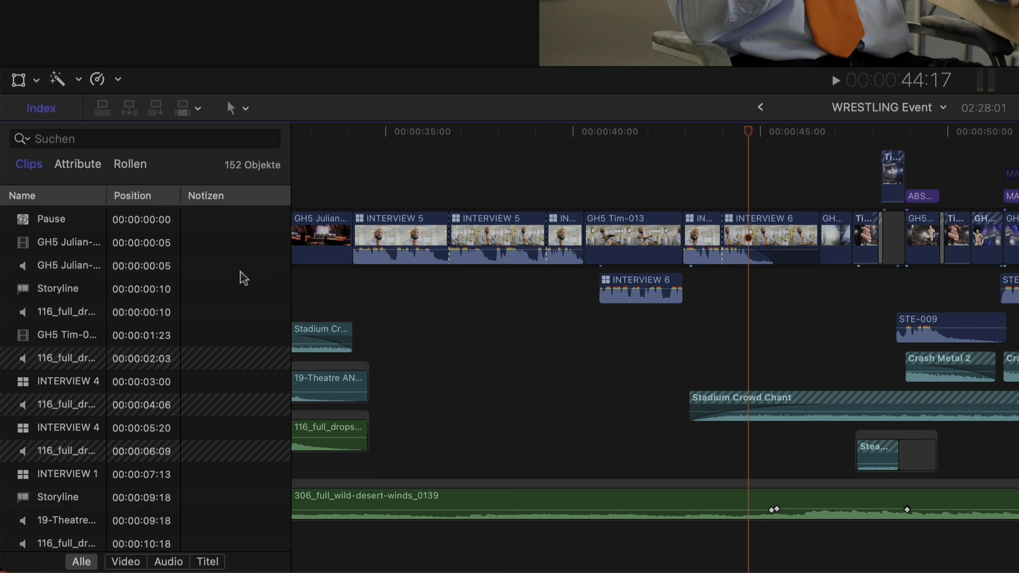
{"action": "left_click", "coordinate": [207, 359]}
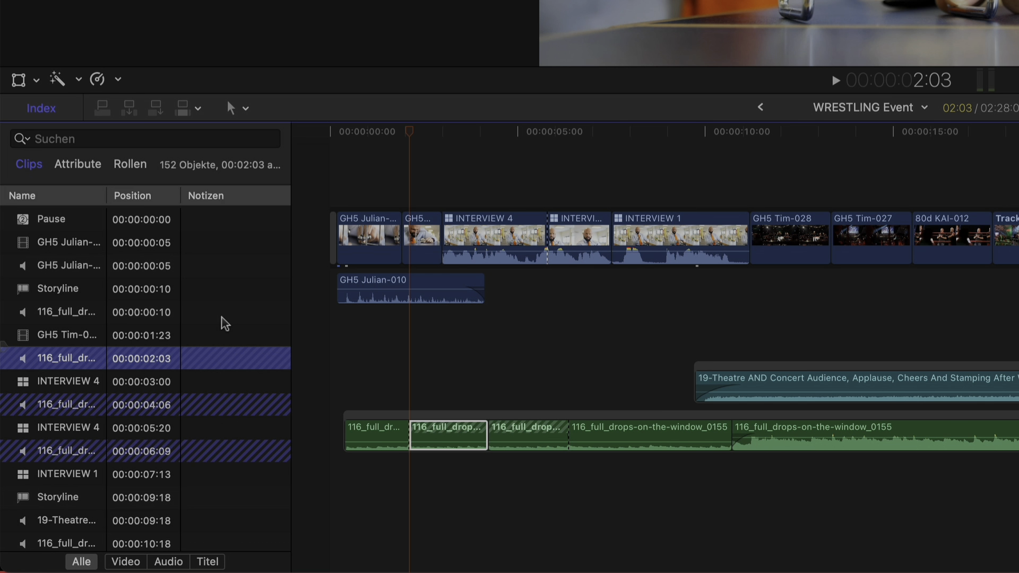
{"action": "left_click", "coordinate": [230, 402]}
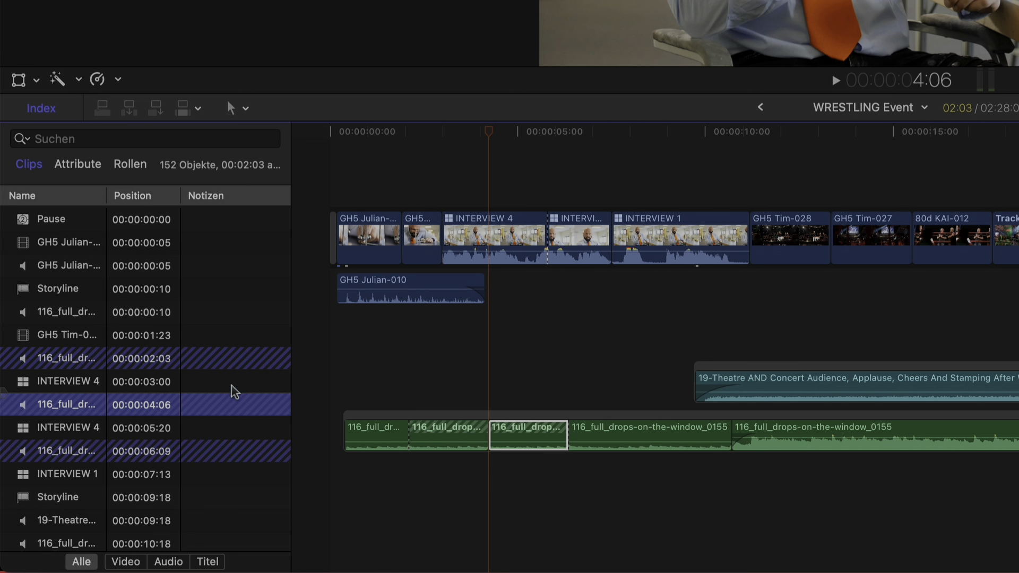
{"action": "left_click", "coordinate": [234, 362]}
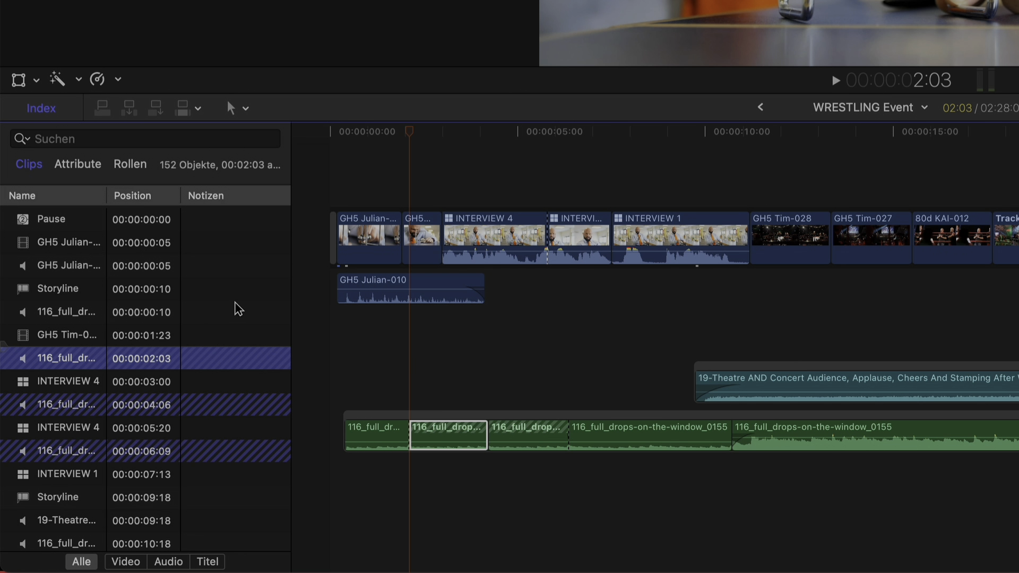
{"action": "left_click", "coordinate": [236, 309]}
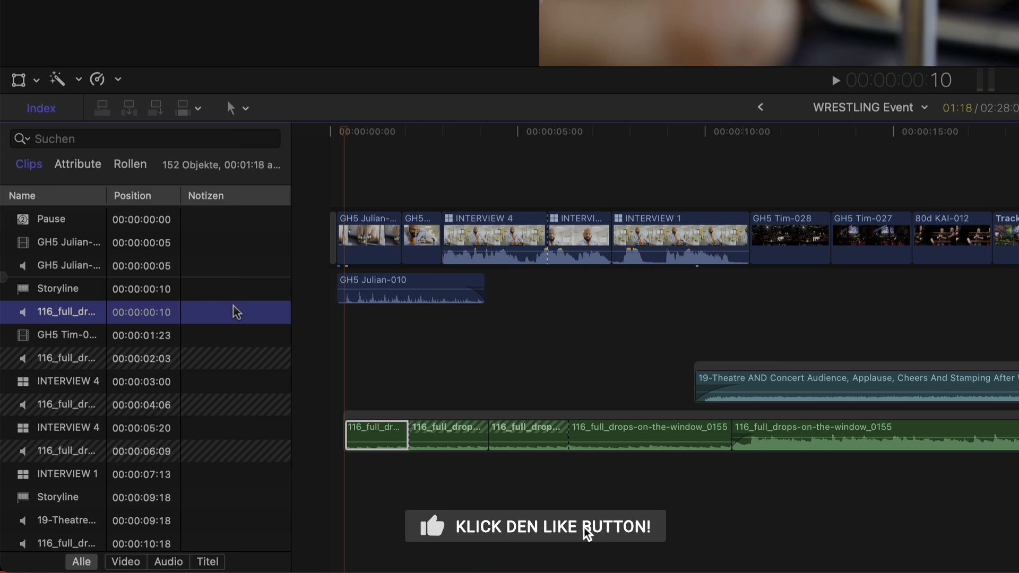
{"action": "left_click", "coordinate": [223, 357]}
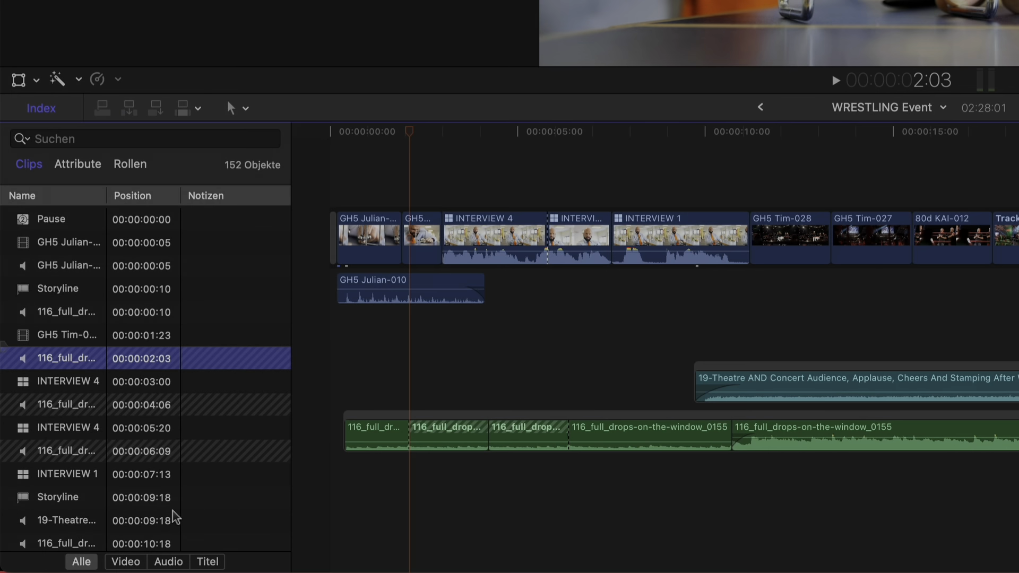
Restrict the index list to video clips and filter it to show only clips with duplicate ranges
{"action": "left_click", "coordinate": [125, 562]}
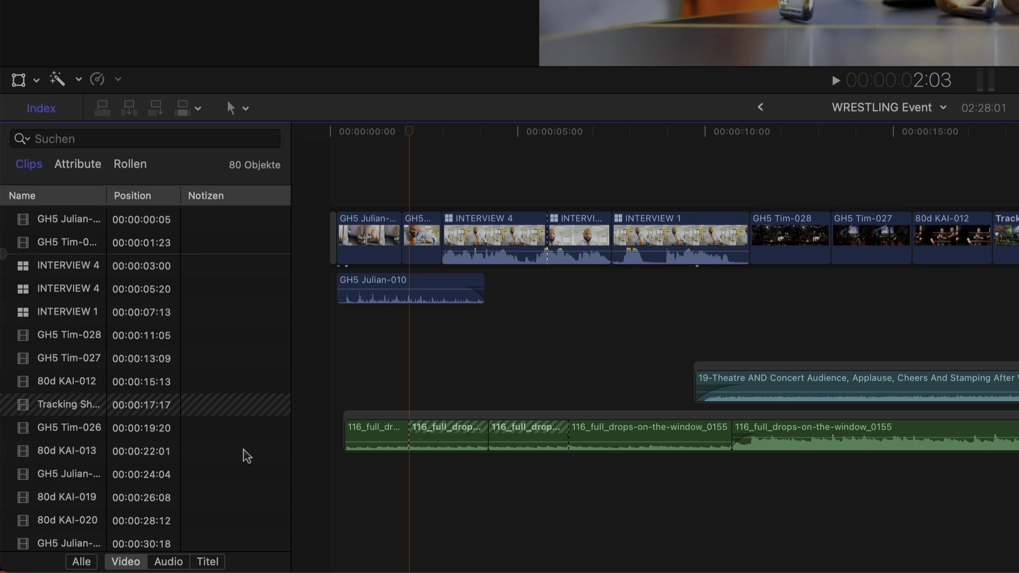
{"action": "scroll", "coordinate": [245, 396], "scroll_direction": "down", "scroll_amount": 10}
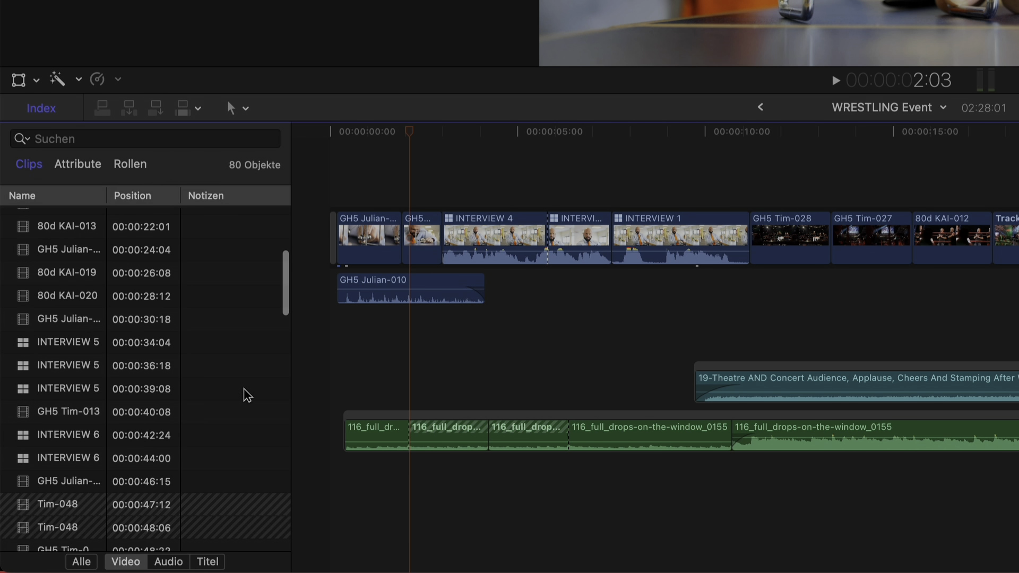
{"action": "scroll", "coordinate": [245, 396], "scroll_direction": "down", "scroll_amount": 5}
{"action": "scroll", "coordinate": [245, 395], "scroll_direction": "up", "scroll_amount": 15}
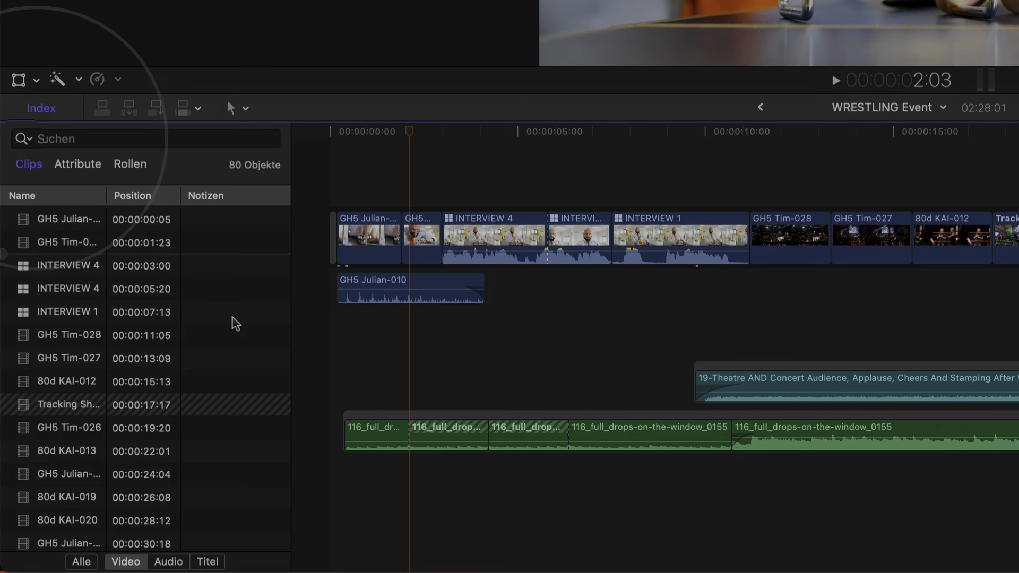
{"action": "scroll", "coordinate": [233, 318], "scroll_direction": "down", "scroll_amount": 1}
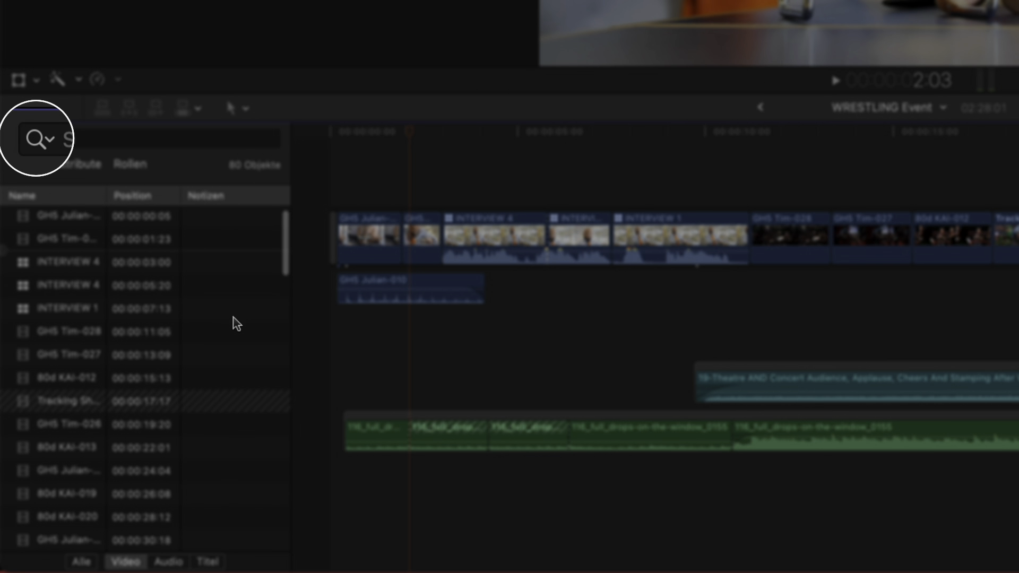
{"action": "left_click", "coordinate": [21, 142]}
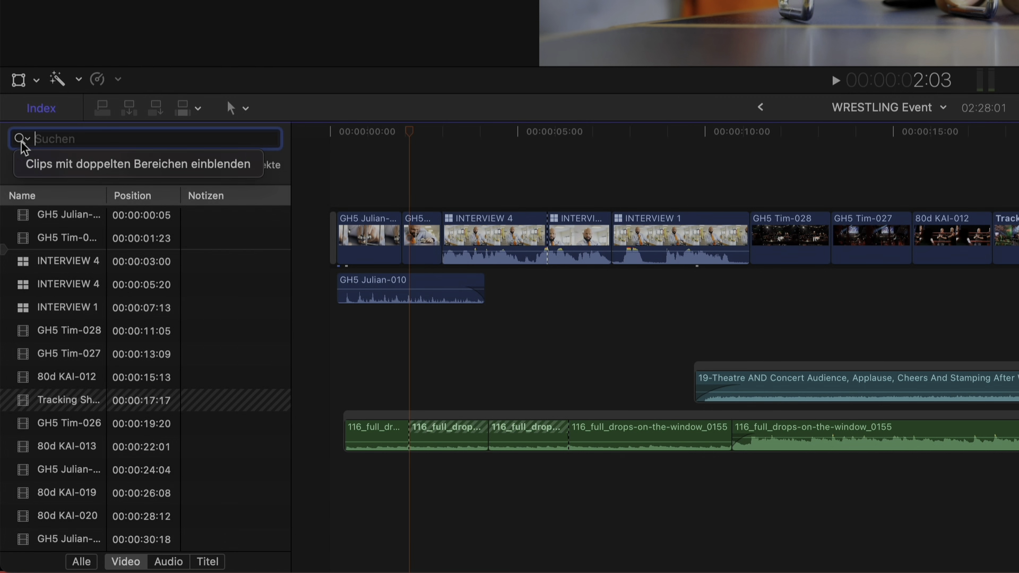
{"action": "left_click", "coordinate": [254, 172]}
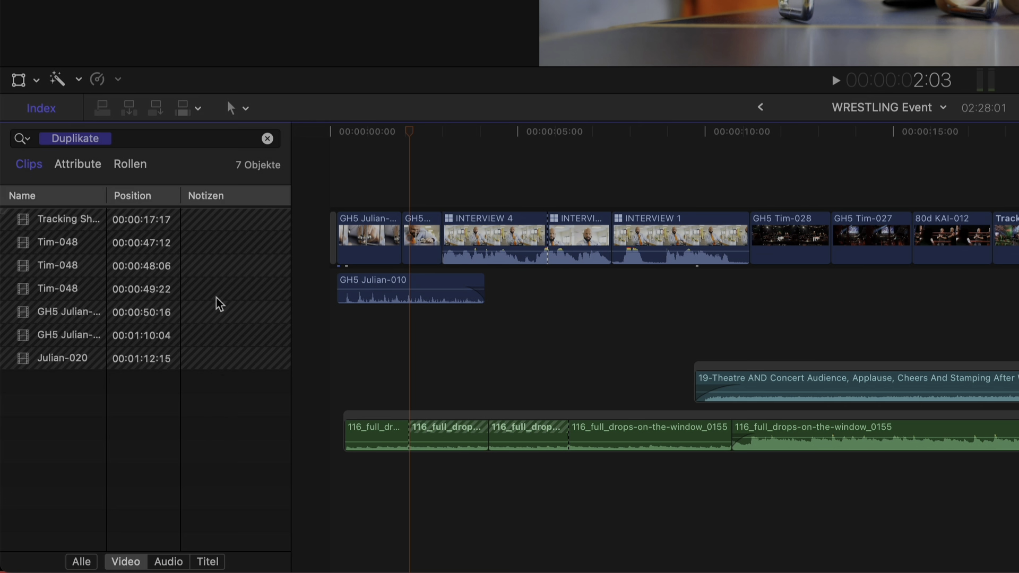
Locate the duplicate Tracking Shot at 00:00:17:17 in the timeline and check which listed entry shares its footage
{"action": "left_click", "coordinate": [211, 225]}
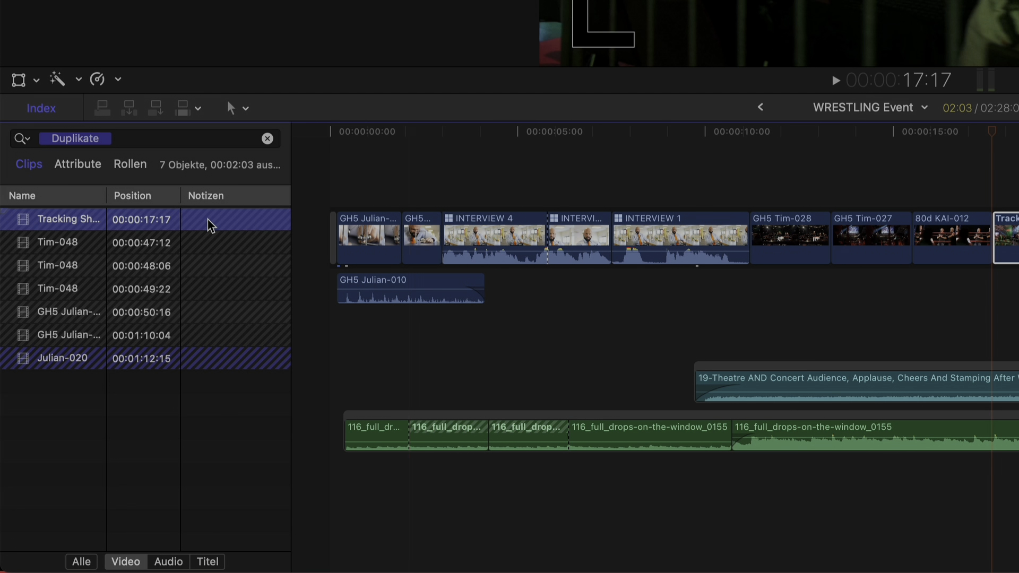
{"action": "scroll", "coordinate": [387, 296], "scroll_direction": "right", "scroll_amount": 10}
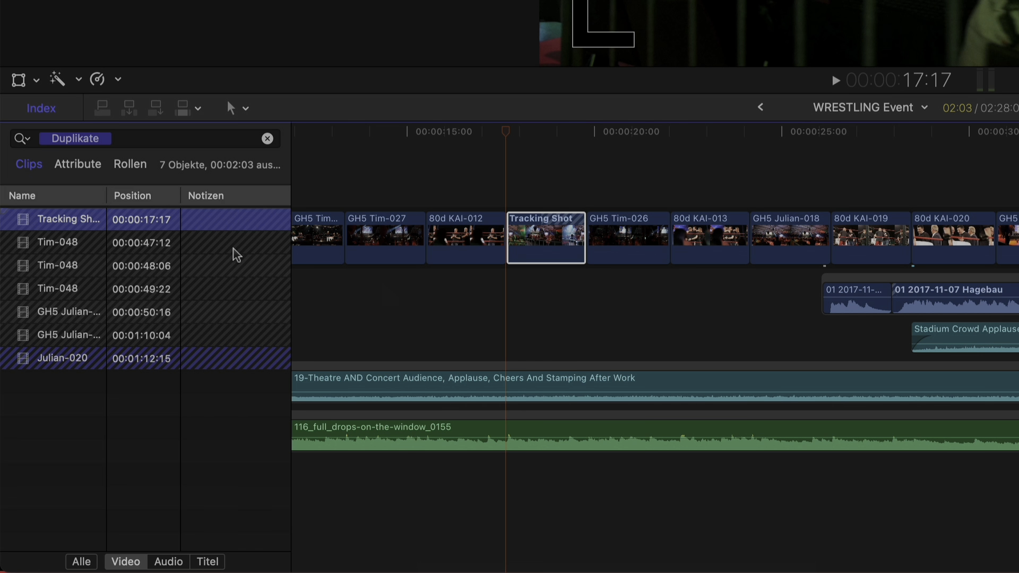
{"action": "left_click", "coordinate": [234, 248]}
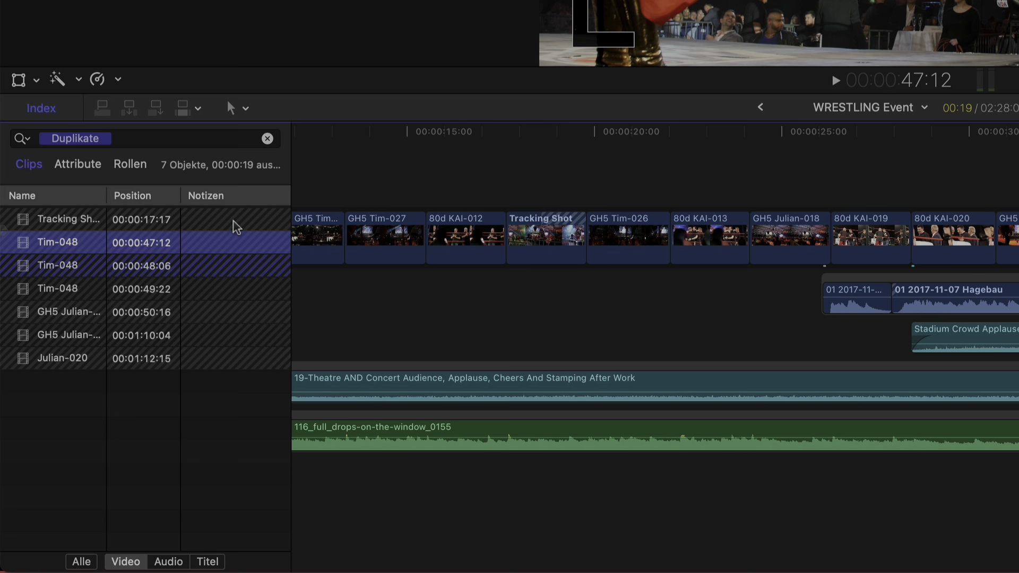
{"action": "left_click", "coordinate": [236, 227]}
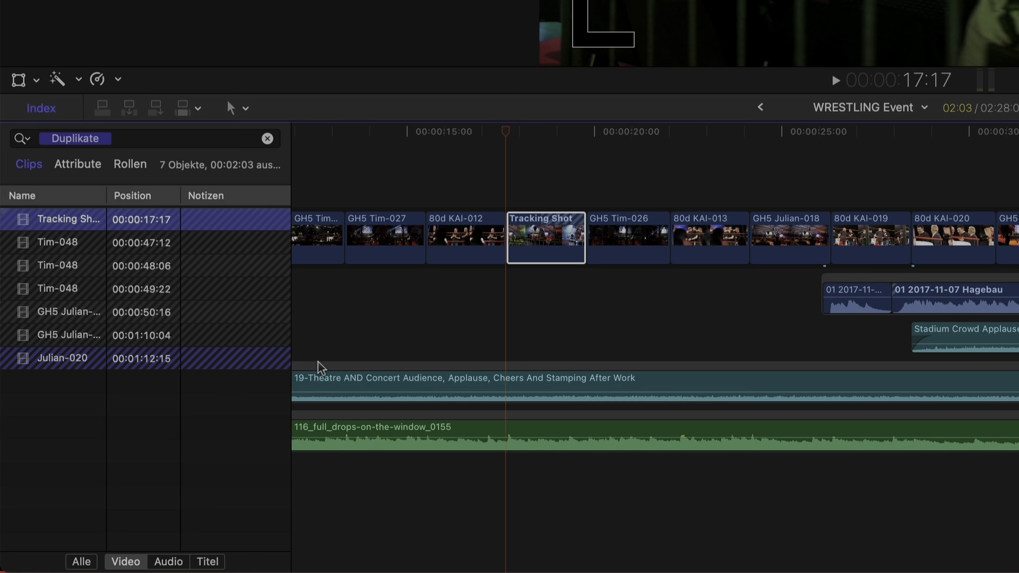
{"action": "scroll", "coordinate": [321, 368], "scroll_direction": "right", "scroll_amount": 2}
{"action": "scroll", "coordinate": [321, 368], "scroll_direction": "right", "scroll_amount": 1}
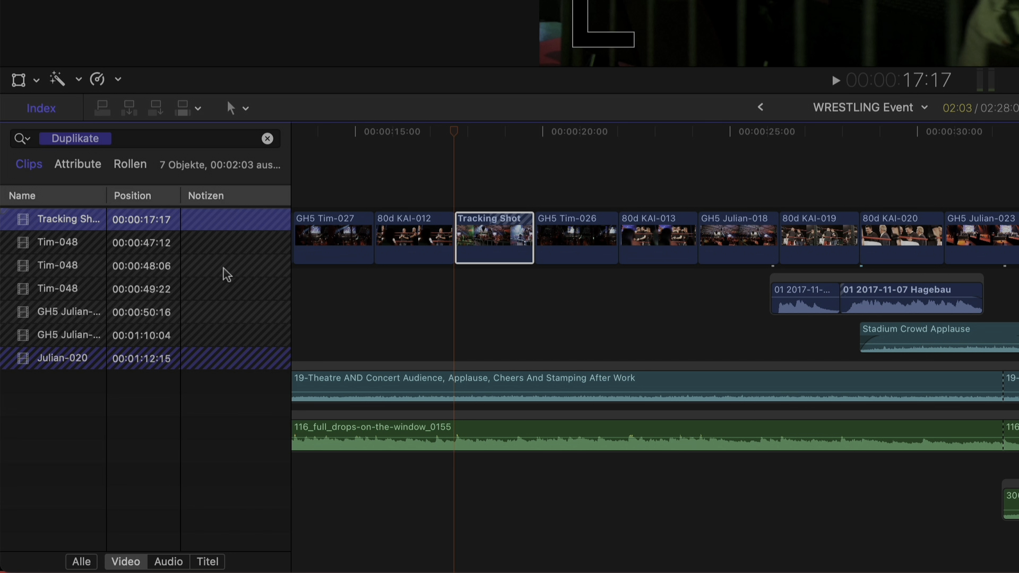
Locate the Tim-048 duplicates at 00:00:47:12 and 00:00:48:06 in the timeline and view their striped ranges up close
{"action": "left_click", "coordinate": [210, 244]}
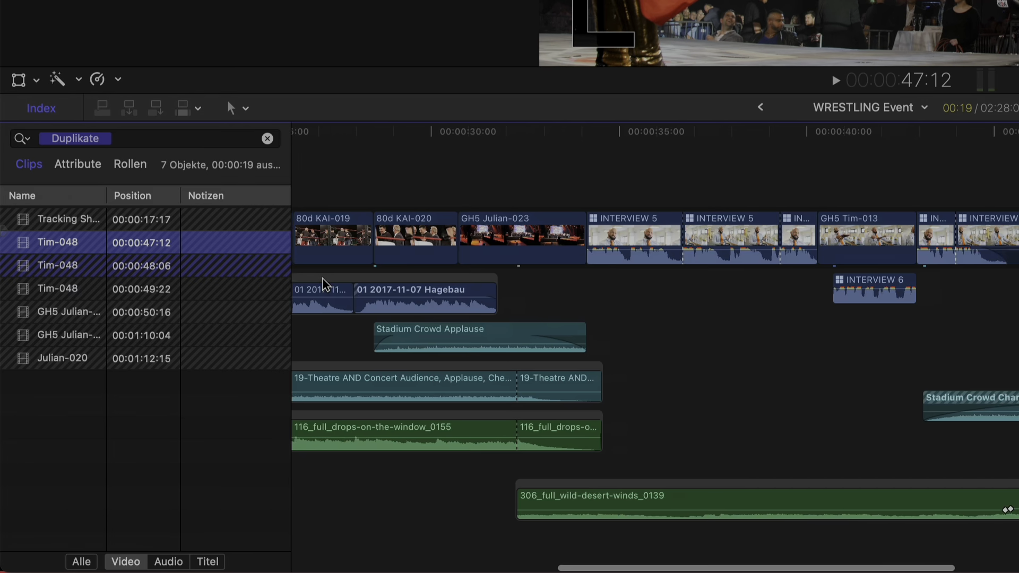
{"action": "scroll", "coordinate": [322, 278], "scroll_direction": "right", "scroll_amount": 2}
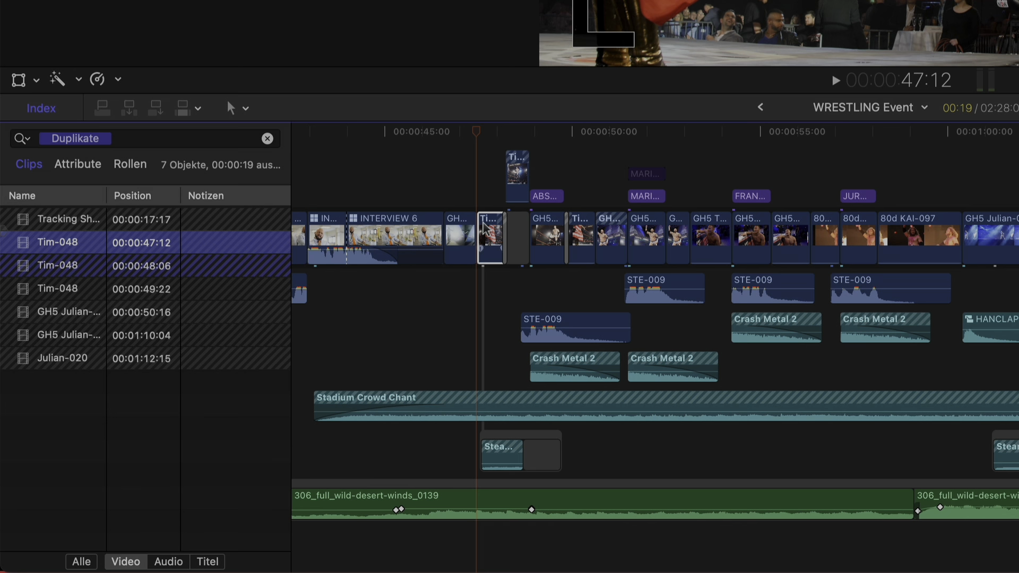
{"action": "key", "text": "super+plus"}
{"action": "key", "text": "super+plus"}
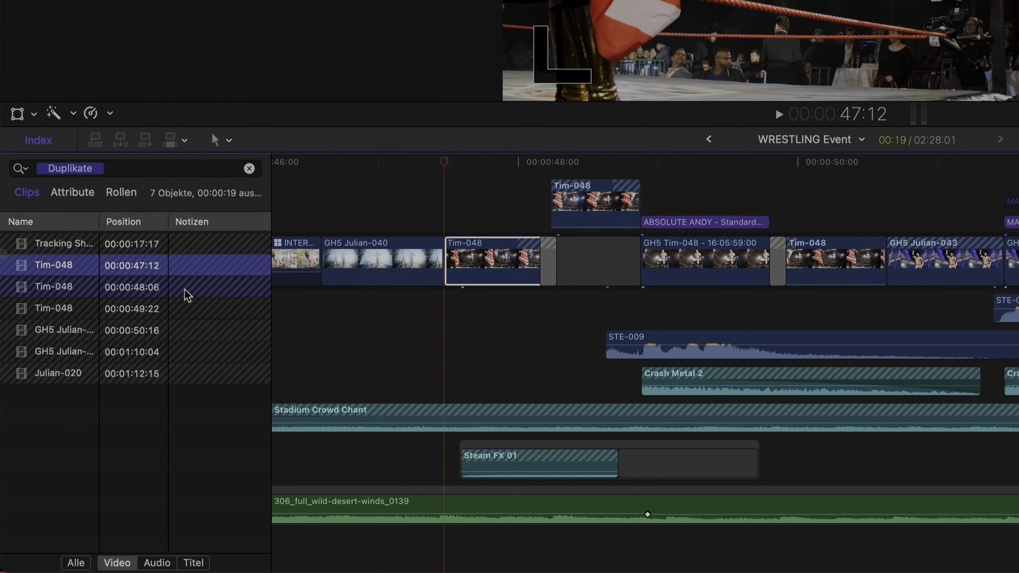
{"action": "left_click", "coordinate": [196, 275]}
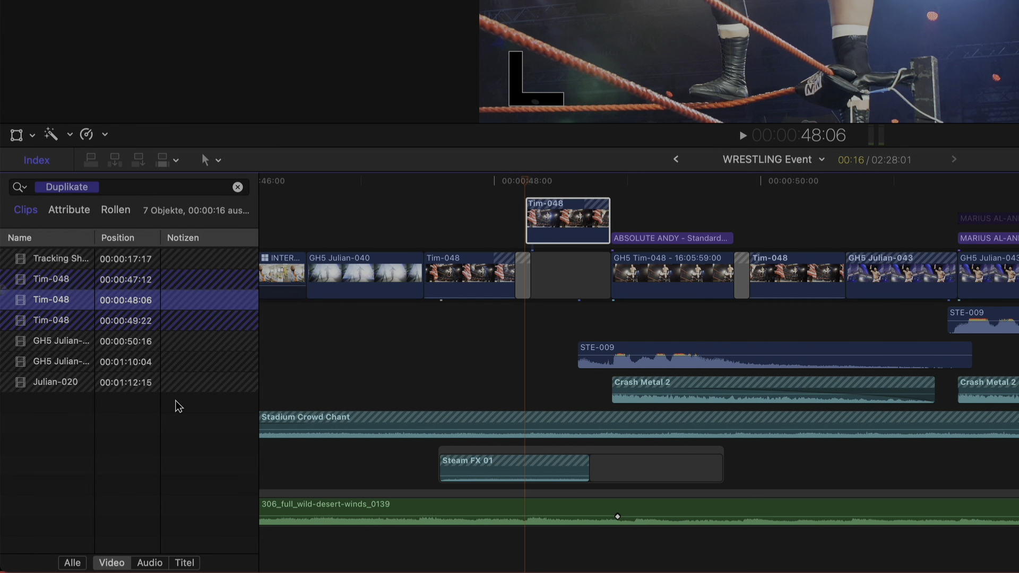
{"action": "key", "text": "super+equal"}
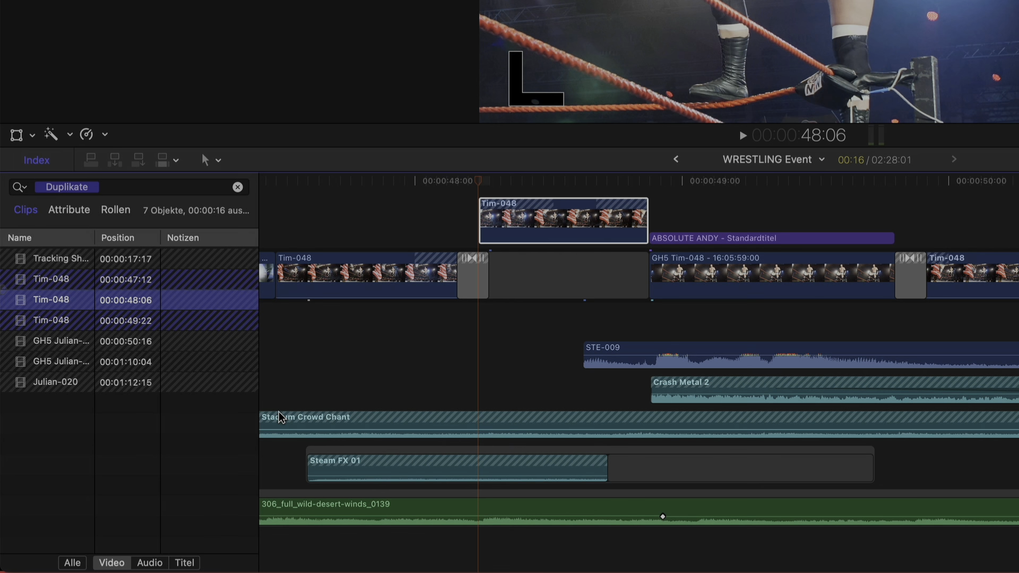
Compare the duplicate Tim-048 clips at 00:00:47:12, 00:00:48:06 and 00:00:49:22 by selecting them alternately in the index
{"action": "left_click", "coordinate": [184, 324]}
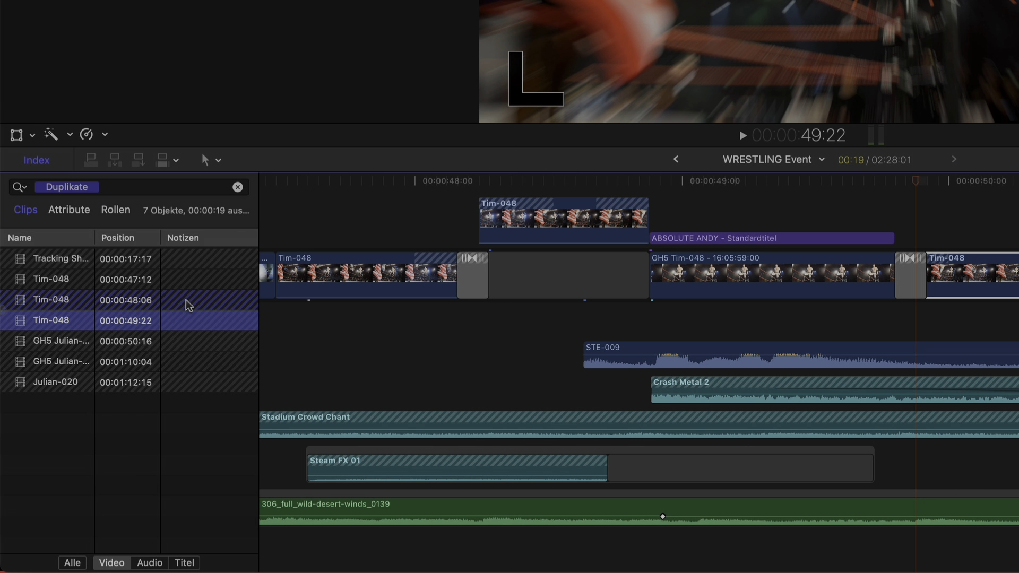
{"action": "left_click", "coordinate": [185, 308]}
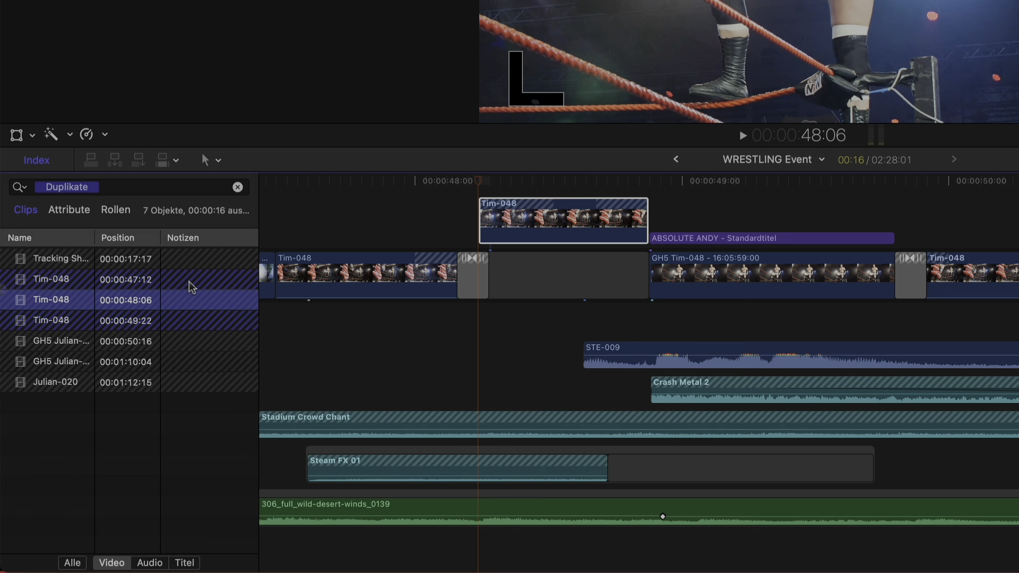
{"action": "left_click", "coordinate": [189, 281]}
{"action": "left_click", "coordinate": [190, 319]}
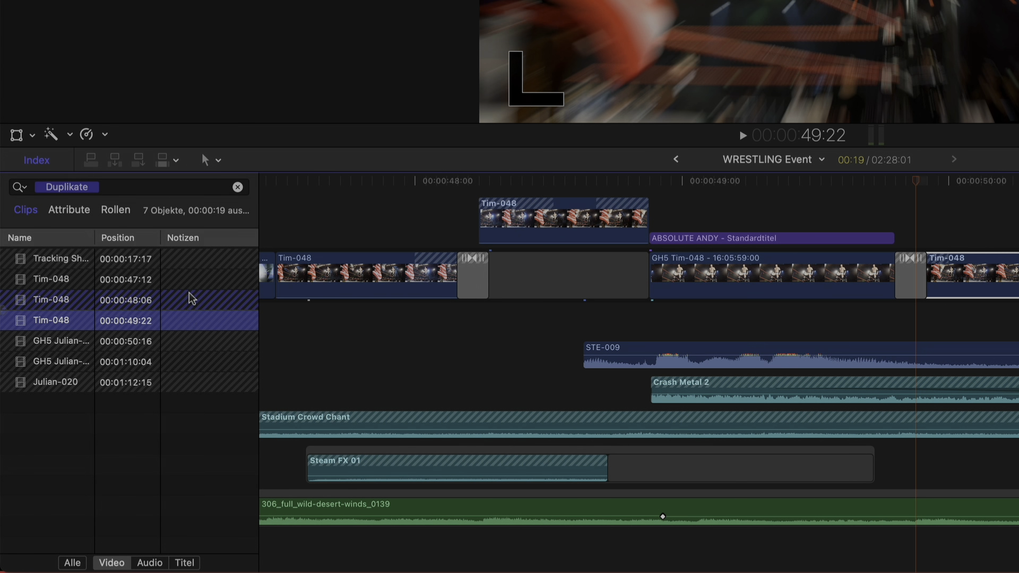
{"action": "left_click", "coordinate": [189, 280]}
{"action": "left_click", "coordinate": [188, 299]}
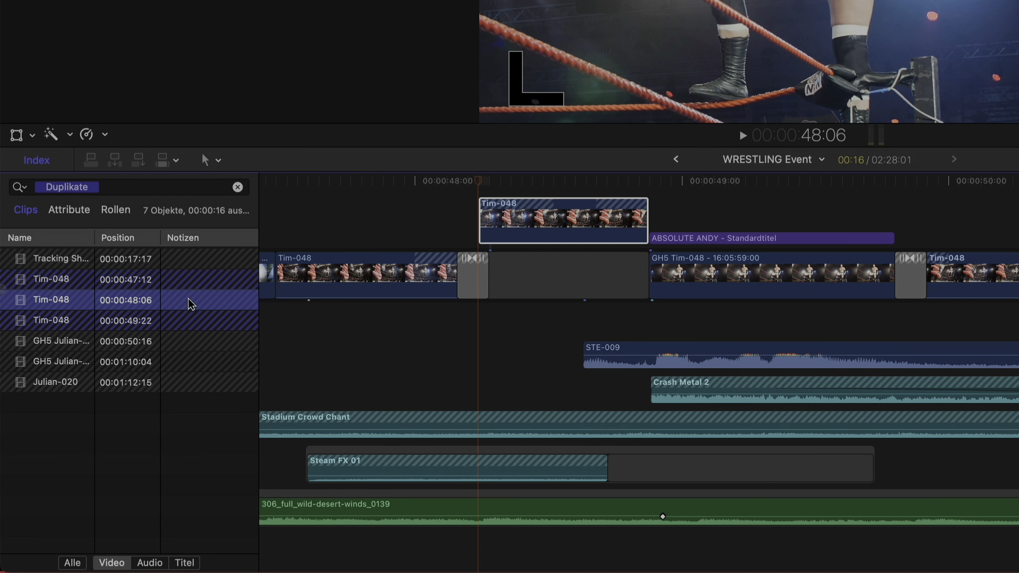
Try slipping the content of the Tim-048 clip at 00:00:47:12 forward with the Trim tool, and undo the slip
{"action": "left_click", "coordinate": [193, 451]}
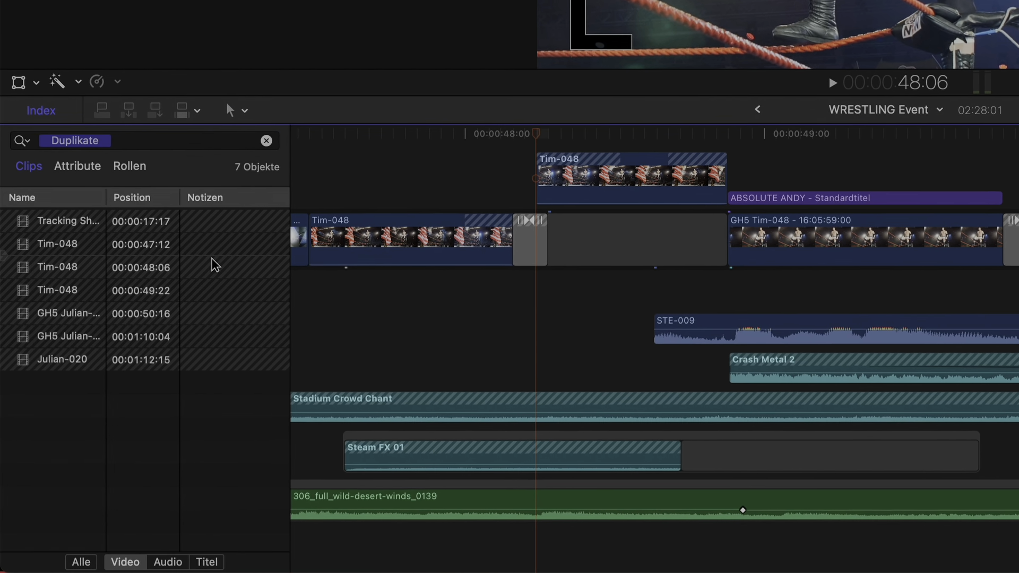
{"action": "left_click", "coordinate": [418, 239]}
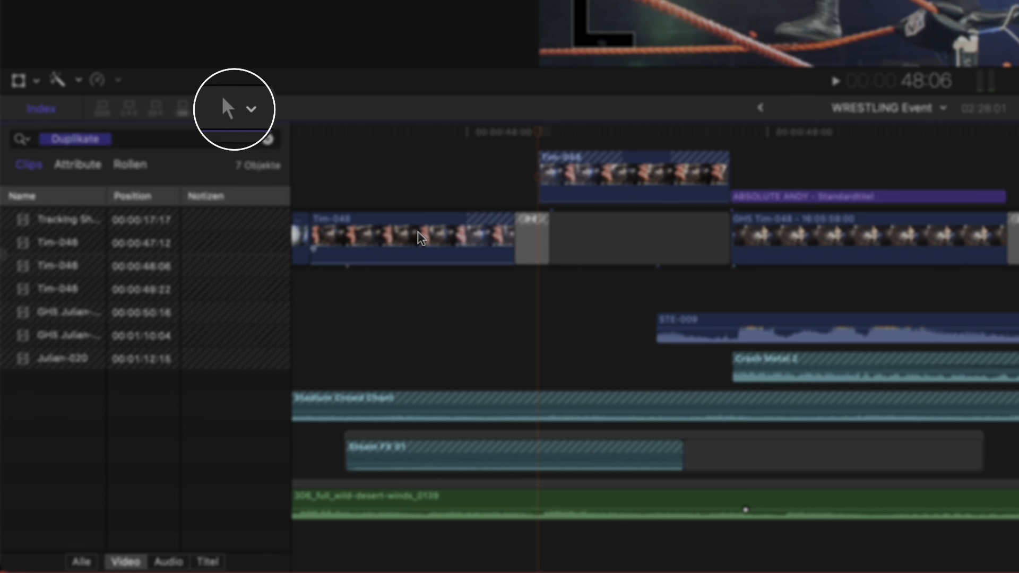
{"action": "key", "text": "t"}
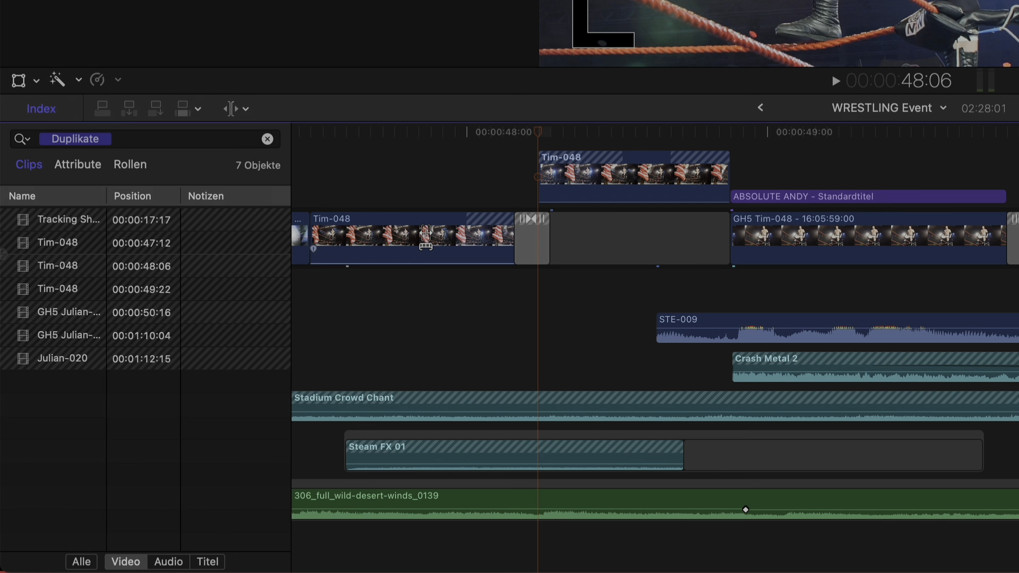
{"action": "mouse_move", "coordinate": [426, 233]}
{"action": "left_mouse_down"}
{"action": "mouse_move", "coordinate": [502, 236]}
{"action": "mouse_move", "coordinate": [396, 234]}
{"action": "mouse_move", "coordinate": [504, 239]}
{"action": "mouse_move", "coordinate": [455, 237]}
{"action": "left_mouse_up"}
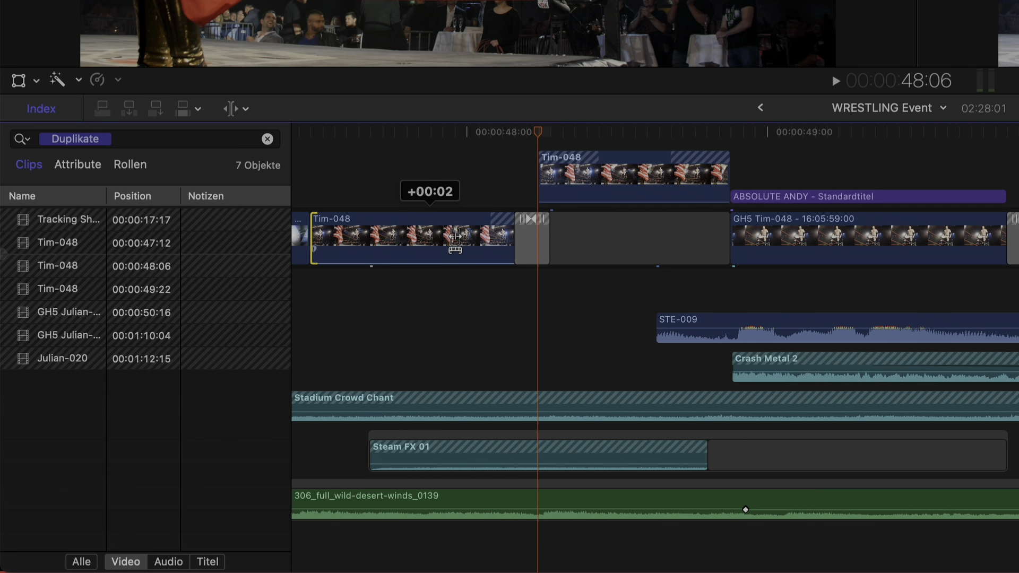
{"action": "left_click_drag", "start_coordinate": [455, 237], "coordinate": [477, 239]}
{"action": "key", "text": "super+z"}
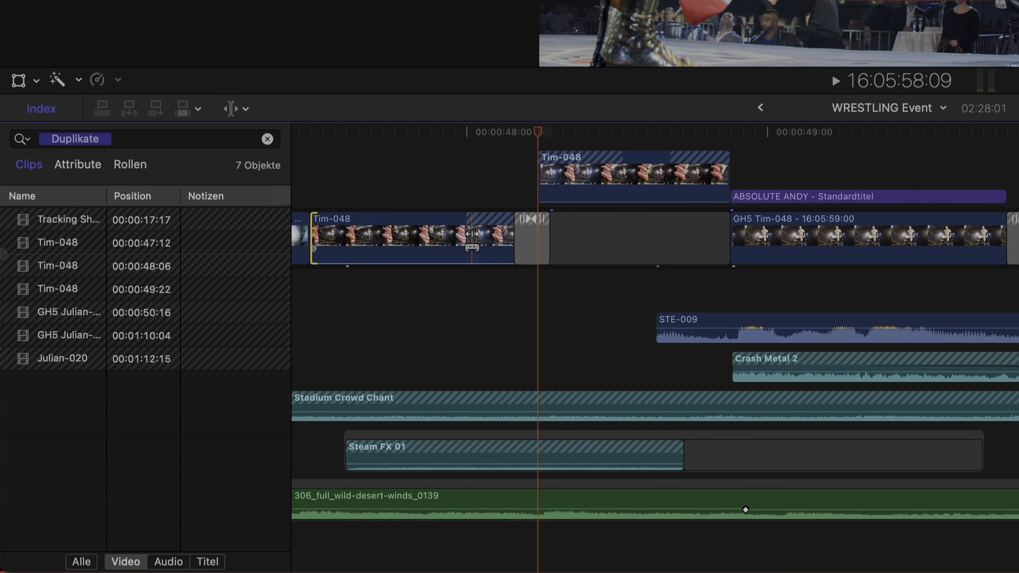
Slip the Tim-048 clip at 00:00:47:12 by +00:08 with clip connections overridden, and slip it back to its original range
{"action": "key", "text": "ctrl"}
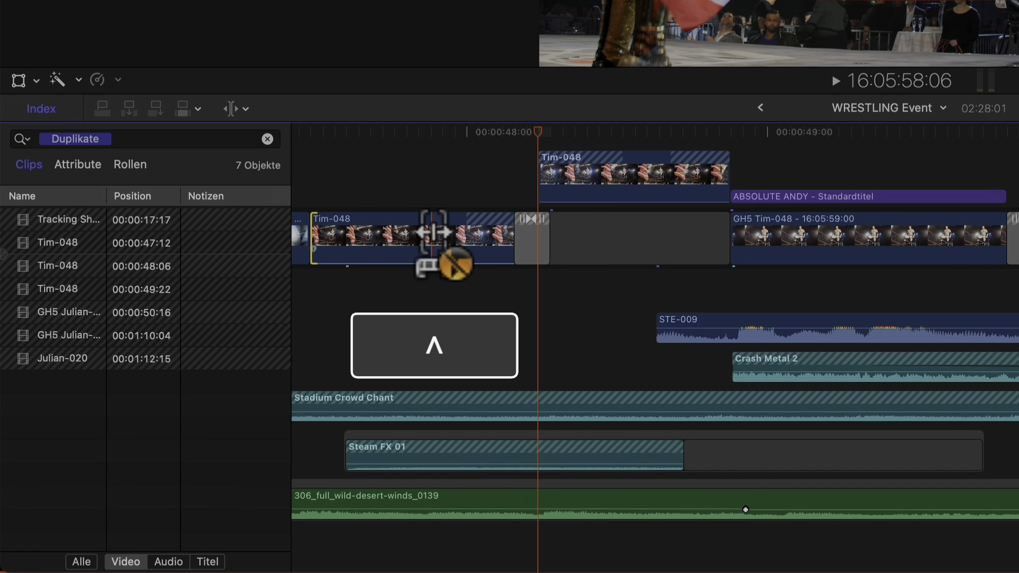
{"action": "left_click_drag", "start_coordinate": [411, 230], "coordinate": [498, 237]}
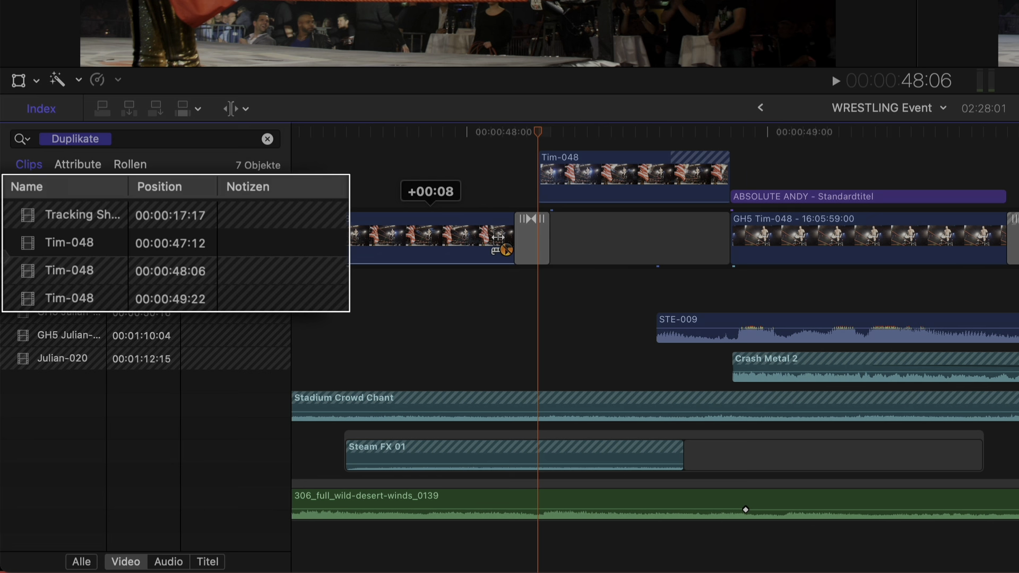
{"action": "left_click_drag", "start_coordinate": [498, 237], "coordinate": [498, 237]}
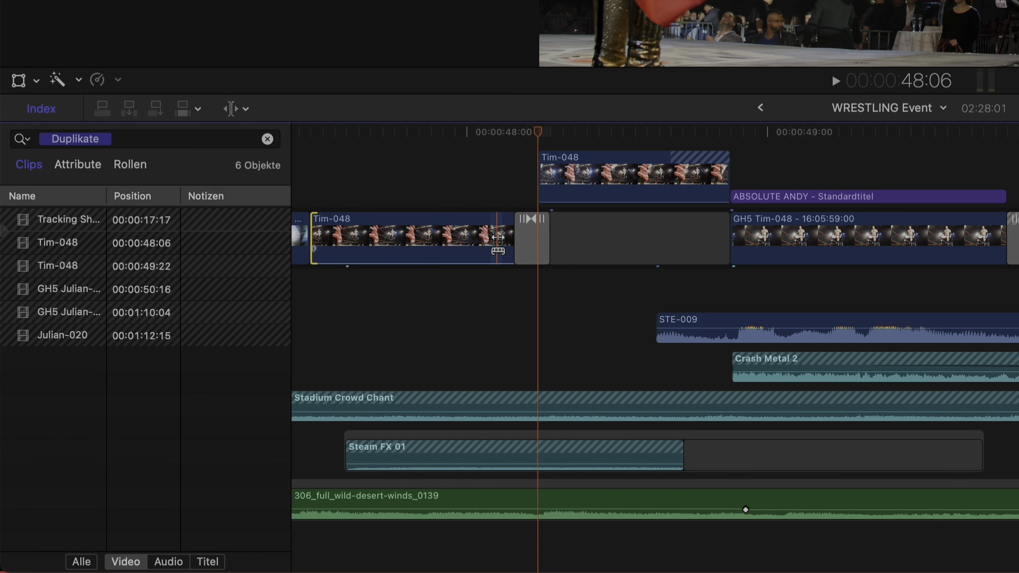
{"action": "left_click_drag", "start_coordinate": [498, 238], "coordinate": [401, 239]}
Trim the start of the connected Tim-048 clip with the Select tool and extend it back to 00:00:48:06
{"action": "key", "text": "a"}
{"action": "mouse_move", "coordinate": [538, 173]}
{"action": "left_mouse_down"}
{"action": "mouse_move", "coordinate": [649, 181]}
{"action": "mouse_move", "coordinate": [551, 181]}
{"action": "left_mouse_up"}
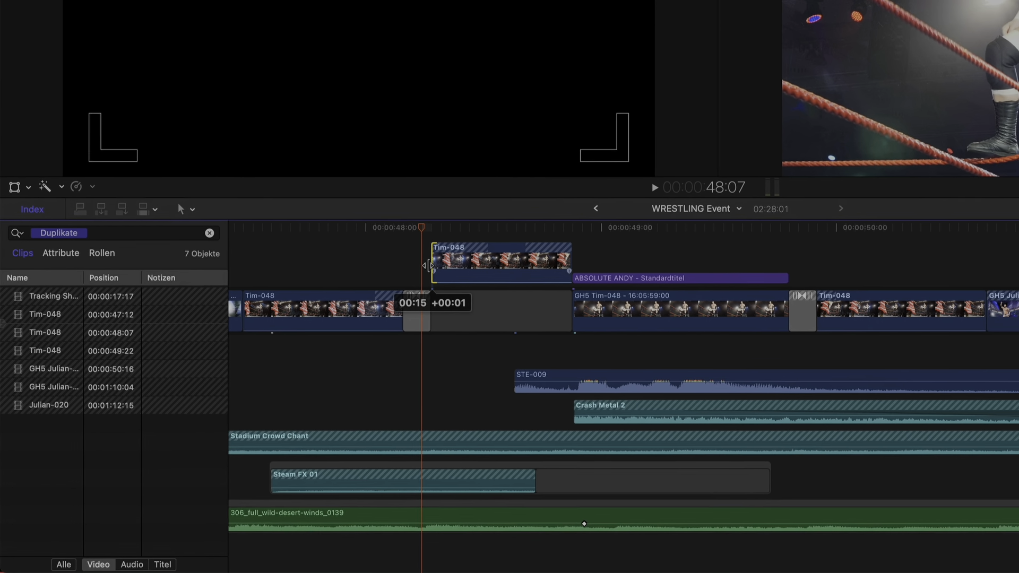
{"action": "left_click_drag", "start_coordinate": [468, 240], "coordinate": [424, 267]}
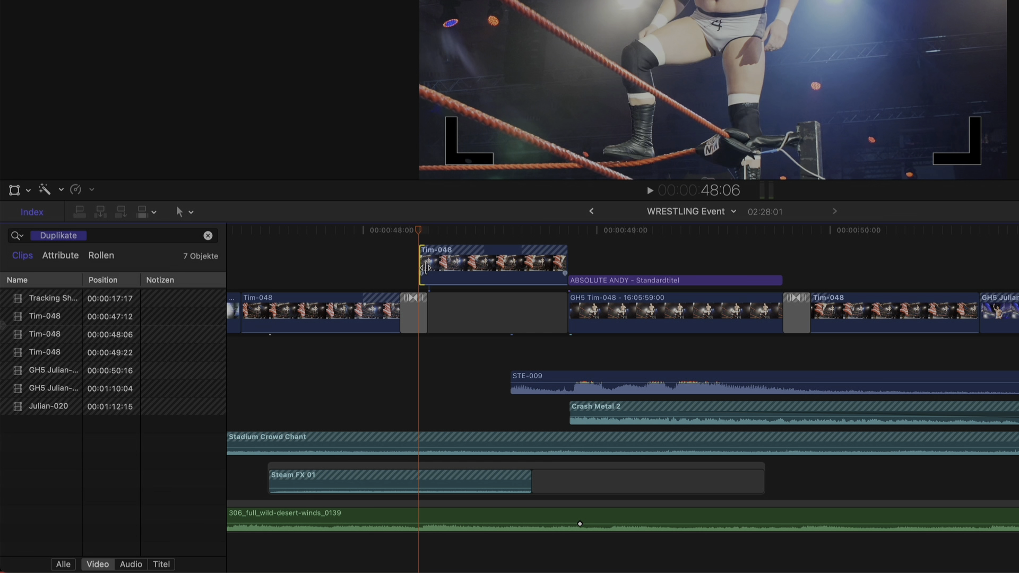
{"action": "left_click_drag", "start_coordinate": [451, 276], "coordinate": [451, 285]}
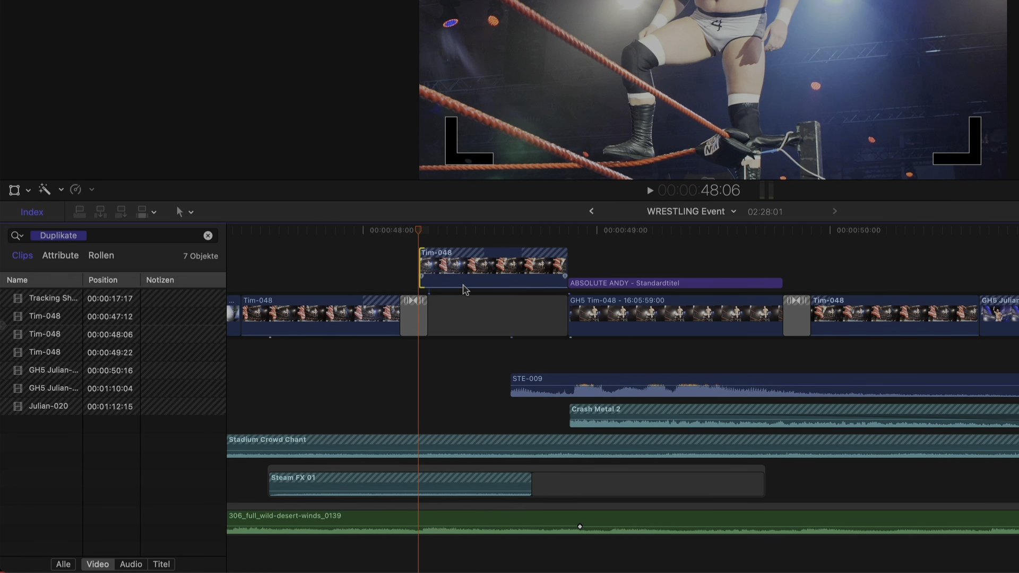
{"action": "scroll", "coordinate": [465, 289], "scroll_direction": "up", "scroll_amount": 1}
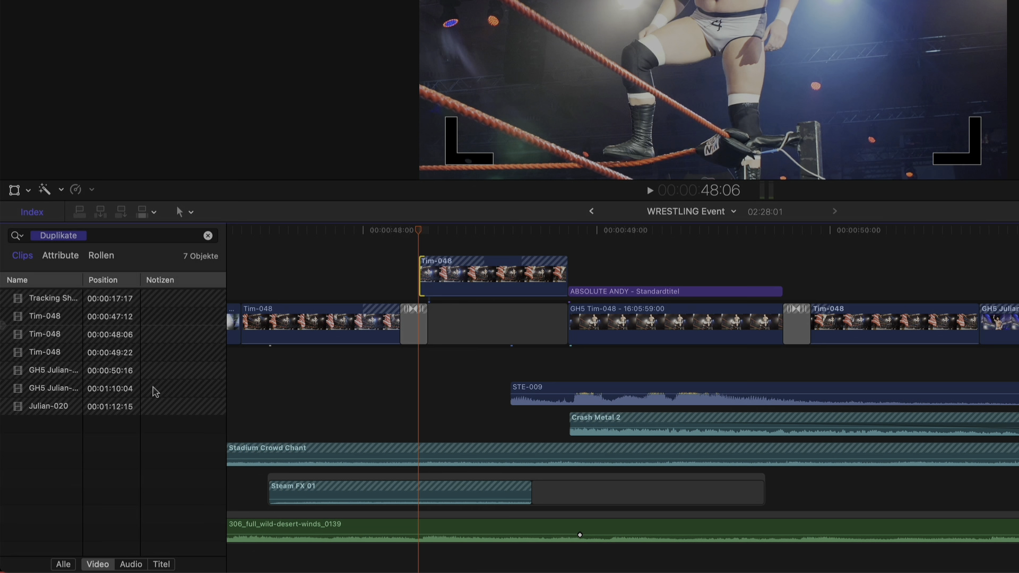
Locate the duplicate Julian-020 at 00:01:12:15 through the index, and hide the index to see its surrounding clips
{"action": "left_click", "coordinate": [122, 410]}
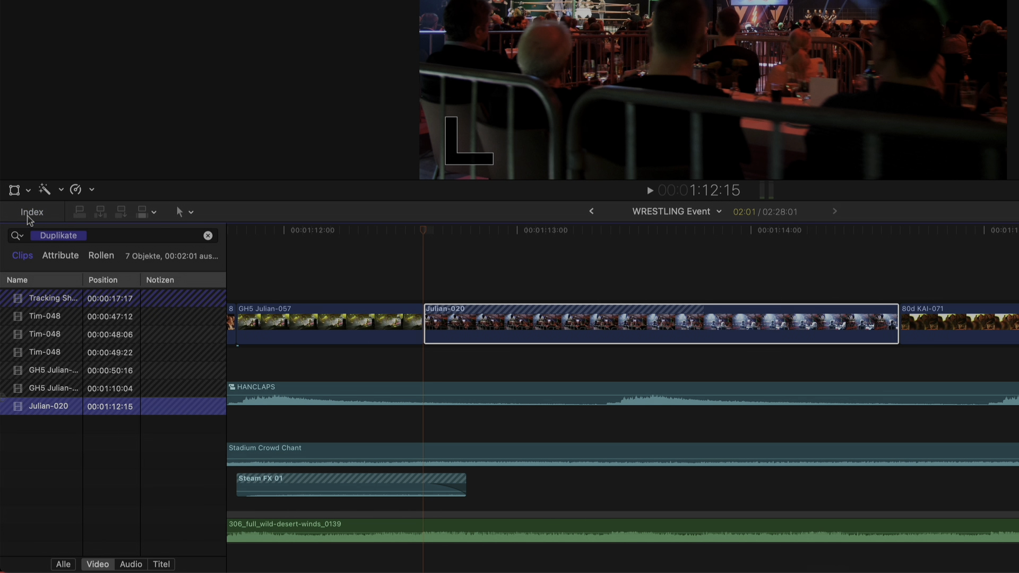
{"action": "left_click", "coordinate": [31, 213]}
{"action": "scroll", "coordinate": [356, 271], "scroll_direction": "left", "scroll_amount": 5}
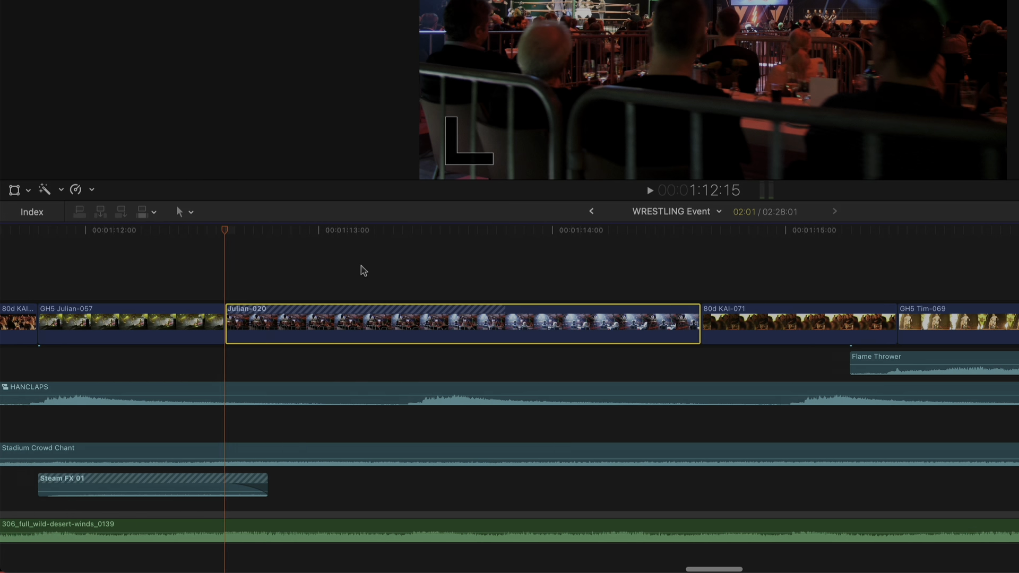
{"action": "scroll", "coordinate": [363, 270], "scroll_direction": "left", "scroll_amount": 2}
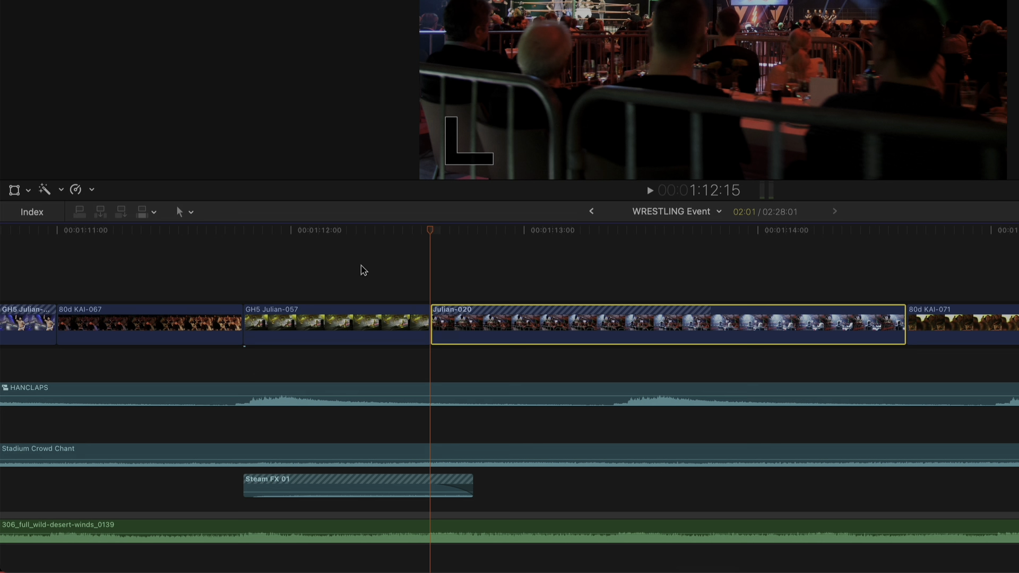
{"action": "key", "text": "super+minus"}
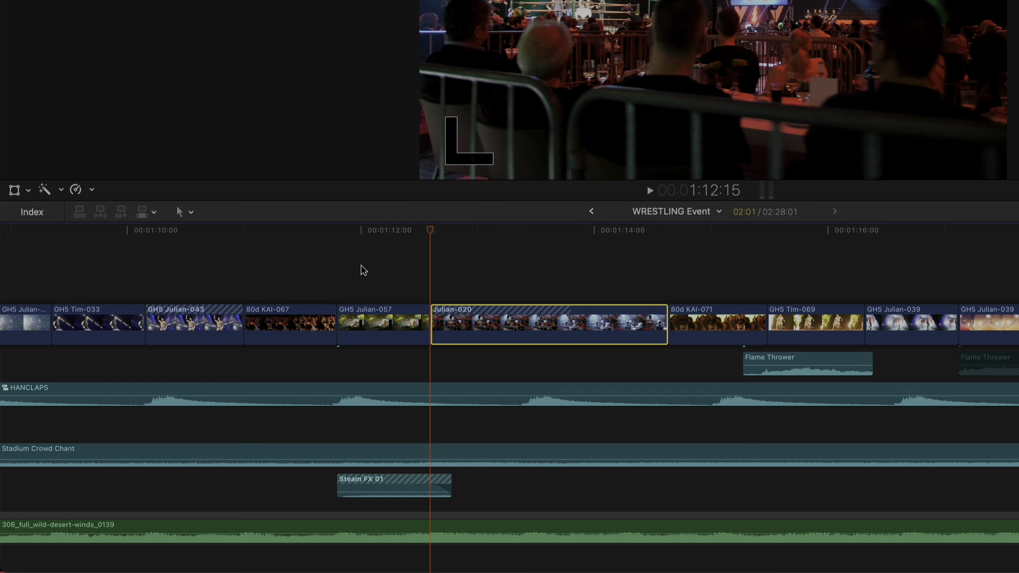
{"action": "scroll", "coordinate": [361, 271], "scroll_direction": "left", "scroll_amount": 4}
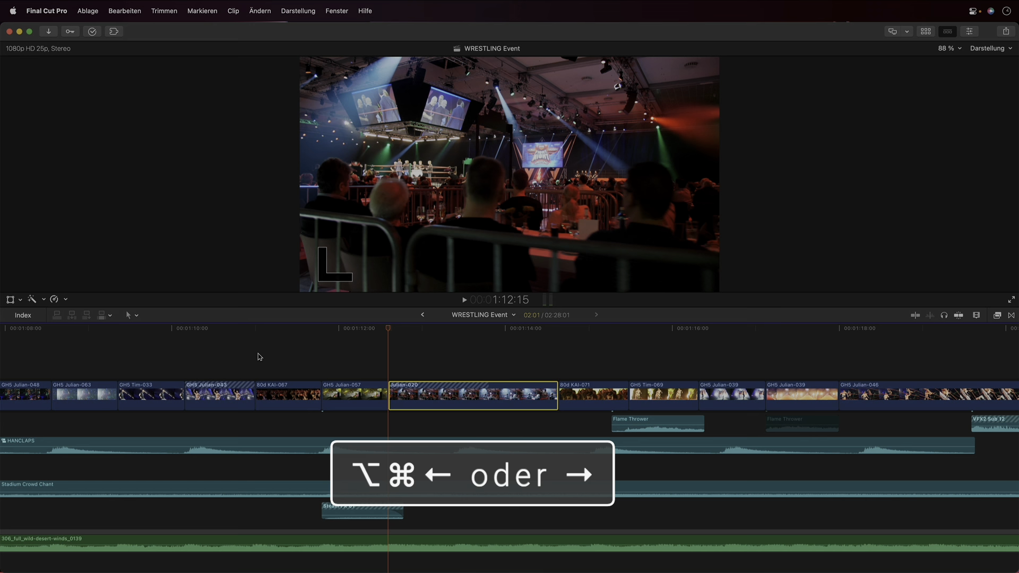
Jump back and forth between the matching duplicate ranges of Julian-020 at 00:01:12:15 and Tracking Shot at 00:00:17:17
{"action": "key", "text": "alt+super+Left"}
{"action": "key", "text": "alt+super+Right"}
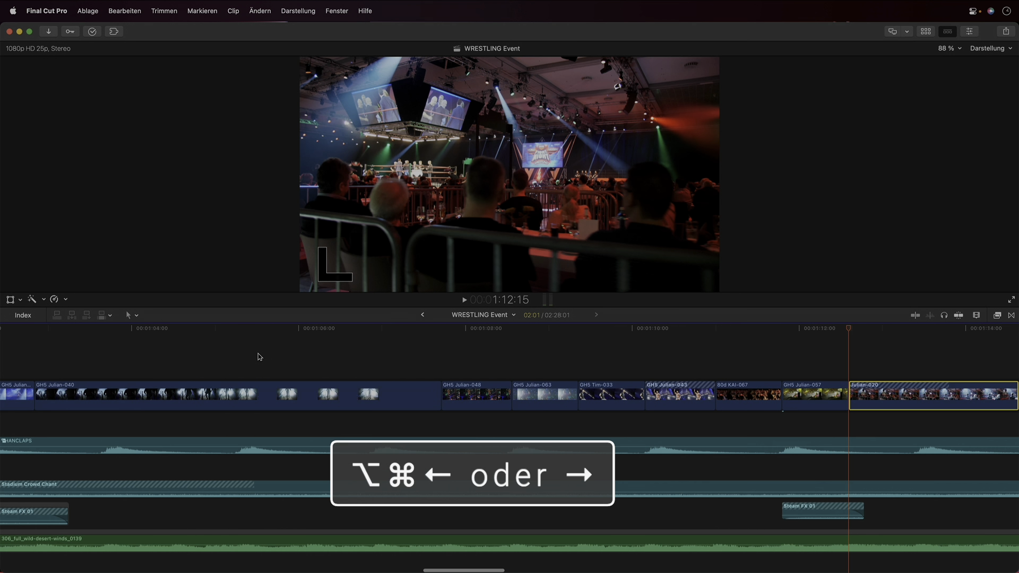
{"action": "key", "text": "alt+super+Left"}
{"action": "key", "text": "alt+super+Right"}
{"action": "key", "text": "alt+super+Left"}
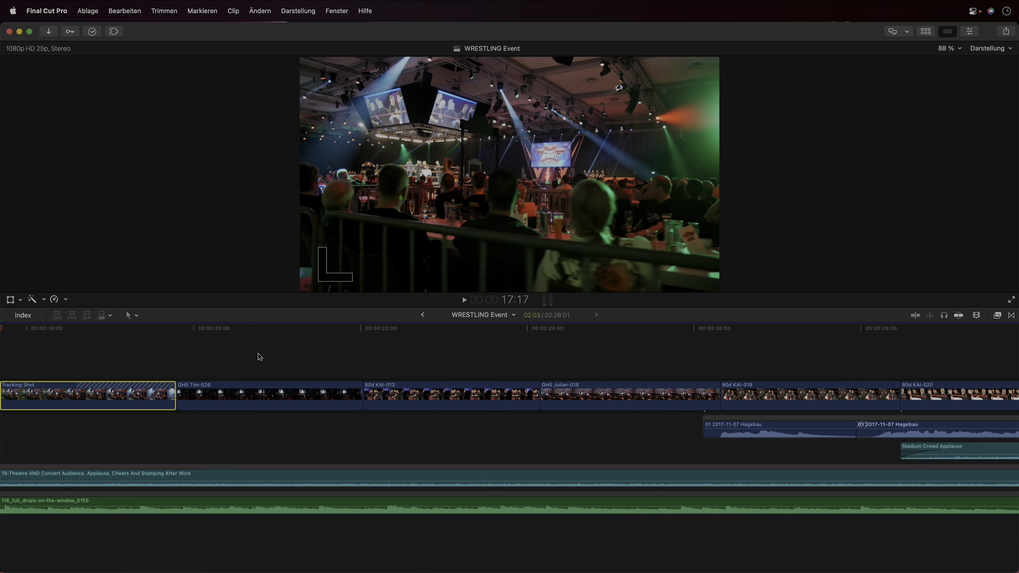
{"action": "key", "text": "alt+super+Right"}
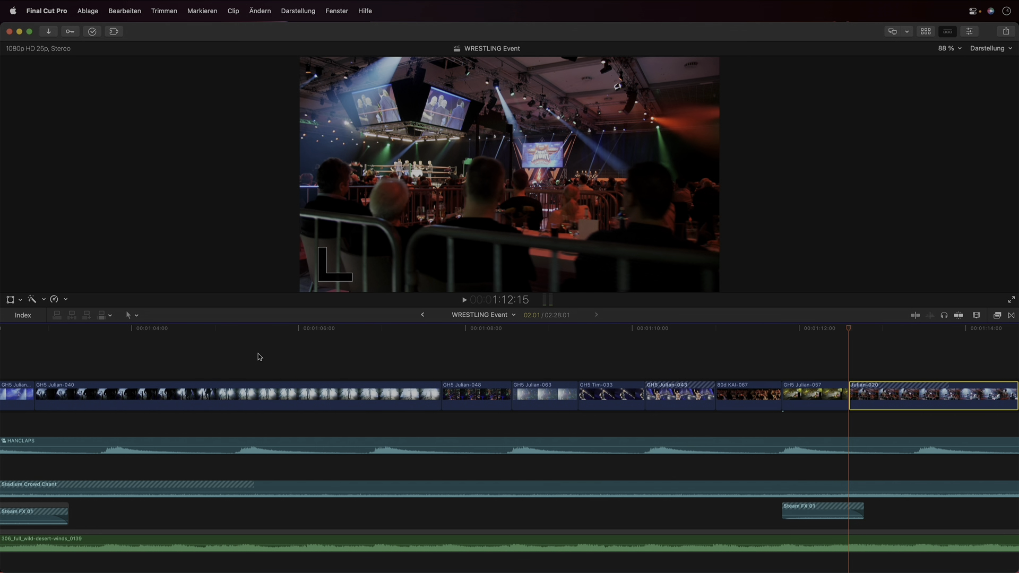
{"action": "key", "text": "alt+super+Left"}
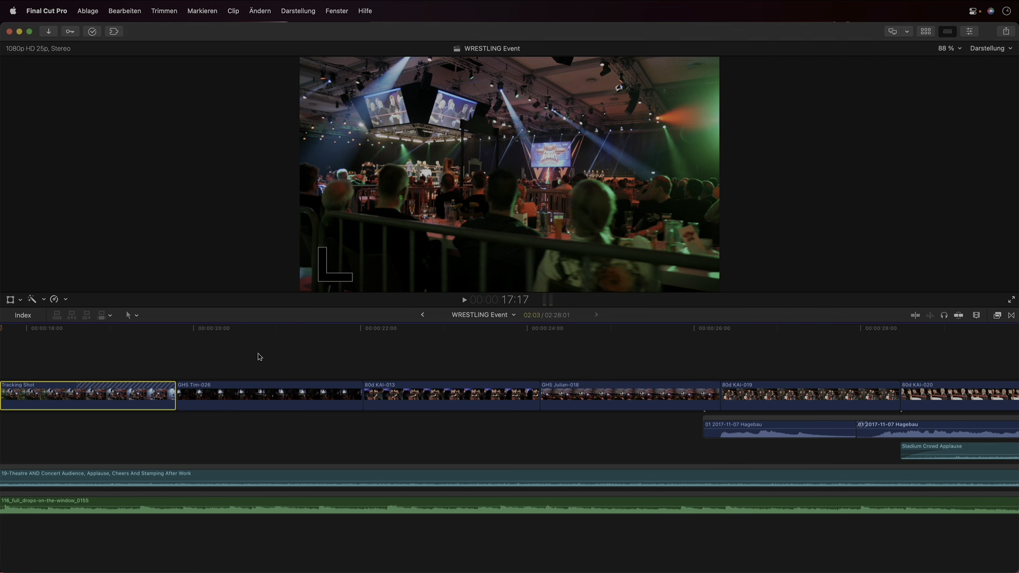
{"action": "key", "text": "alt+super+Right"}
Locate the Tim-048 duplicate at 00:00:48:06 through the reopened index, and hide the index again
{"action": "scroll", "coordinate": [259, 357], "scroll_direction": "right", "scroll_amount": 10}
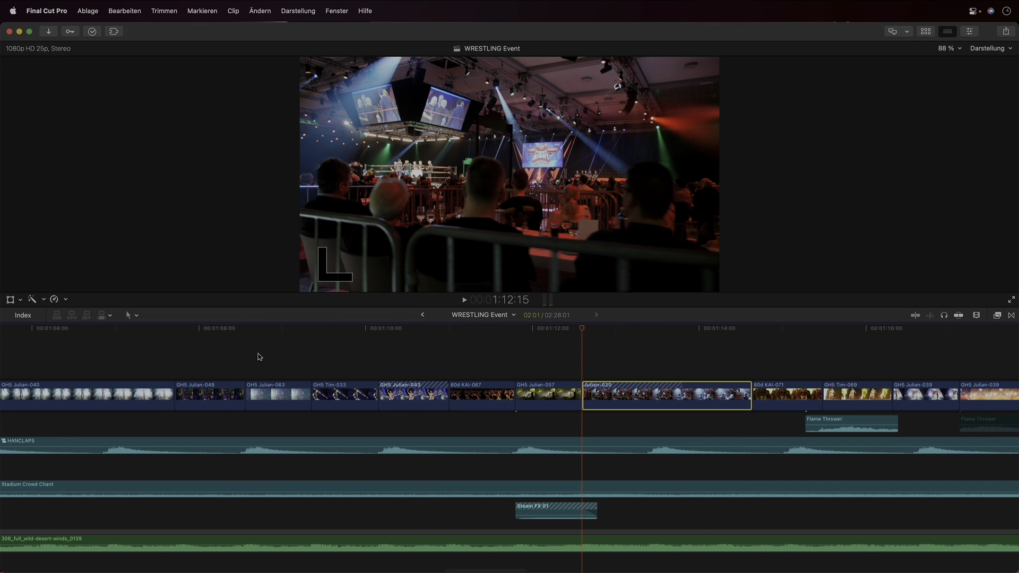
{"action": "scroll", "coordinate": [260, 357], "scroll_direction": "right", "scroll_amount": 5}
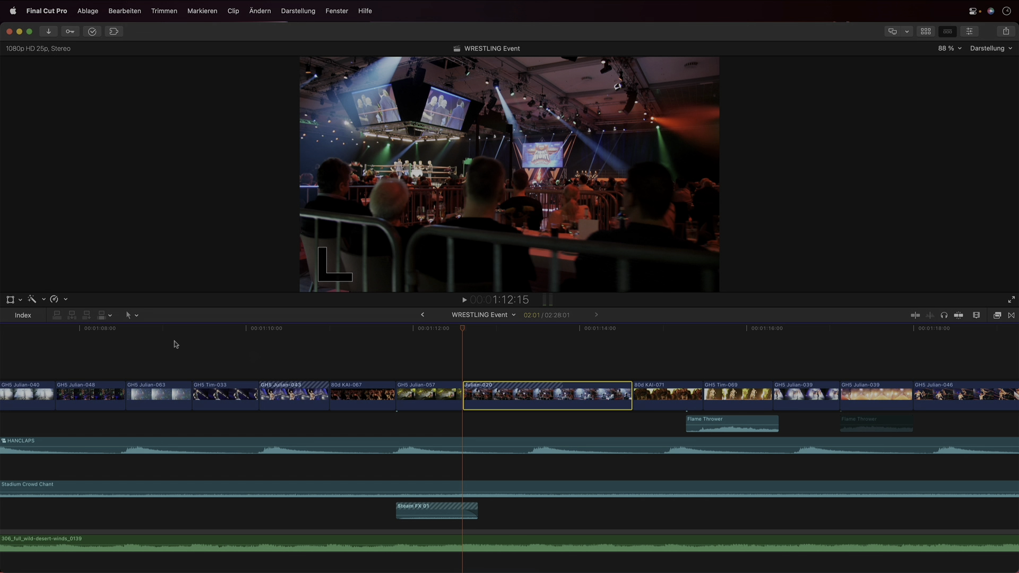
{"action": "left_click", "coordinate": [29, 317]}
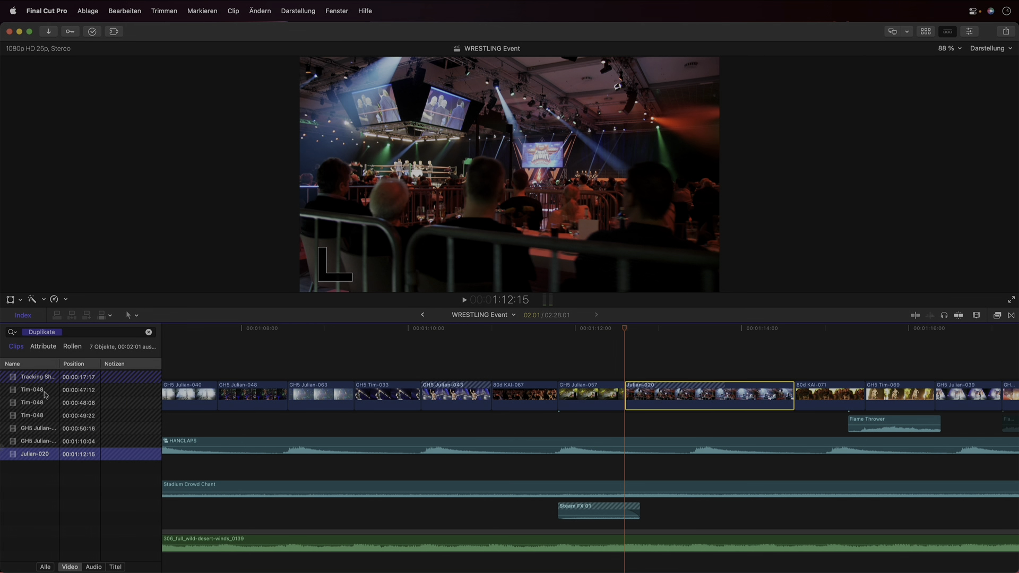
{"action": "left_click", "coordinate": [53, 406]}
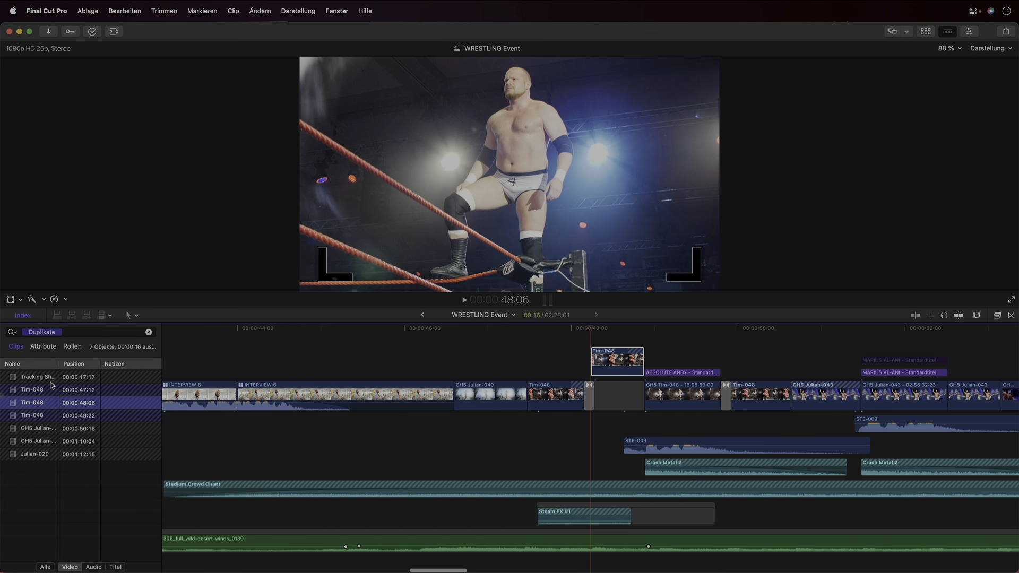
{"action": "left_click", "coordinate": [22, 316]}
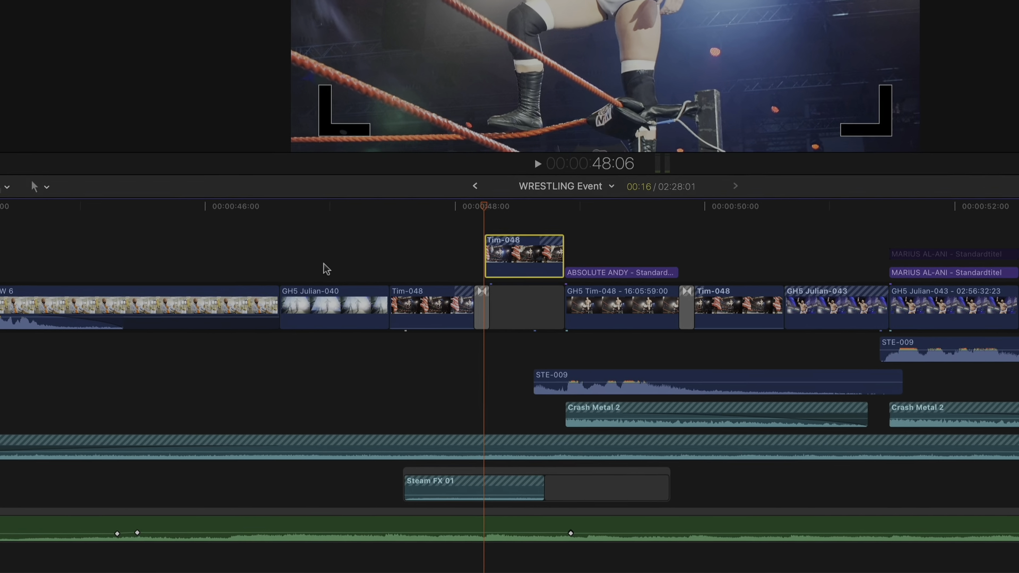
Step forward and backward through the duplicate ranges of the Tim-048 clip at 00:00:48:06
{"action": "key", "text": "alt+super+Right"}
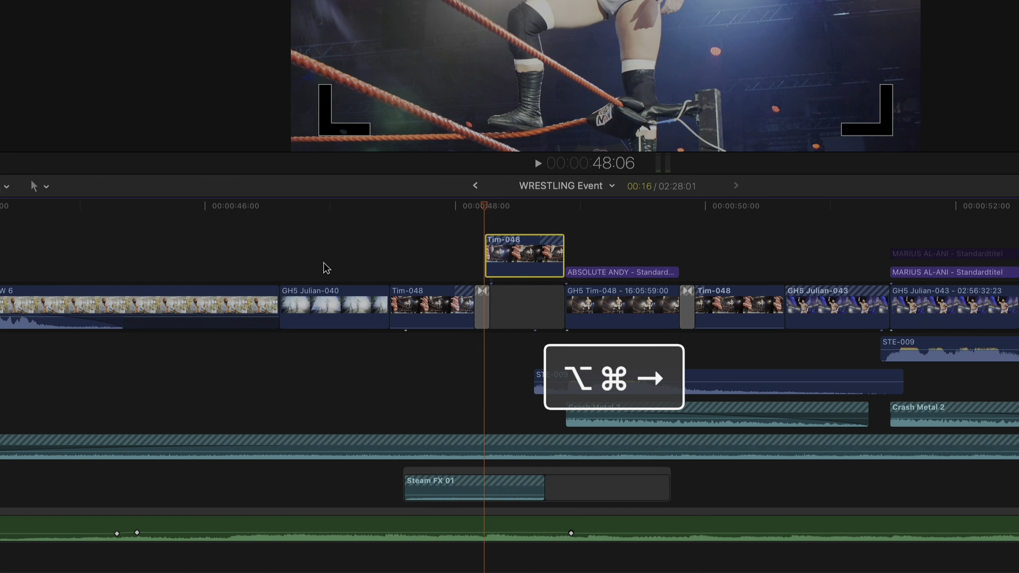
{"action": "key", "text": "alt+super+Right"}
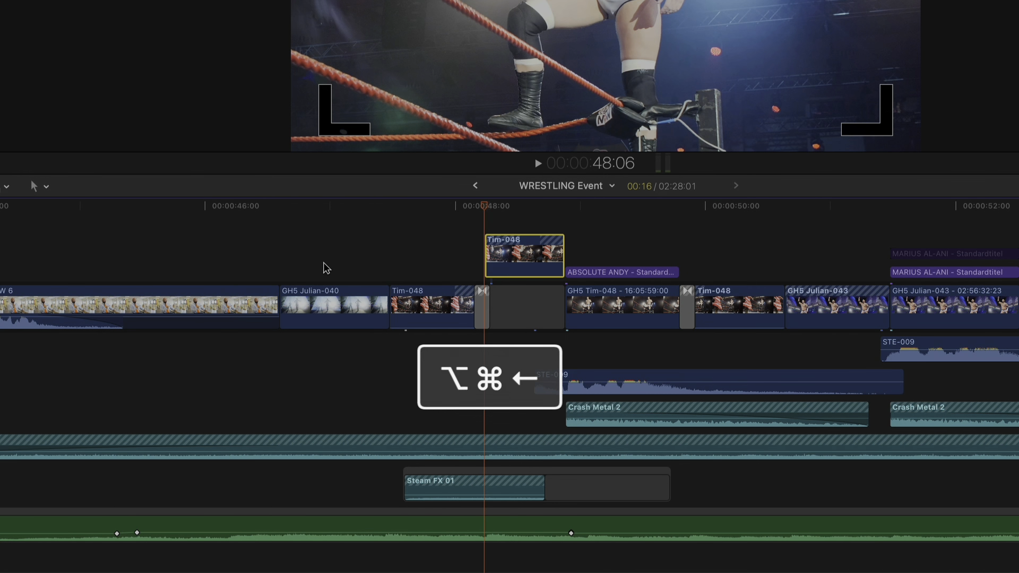
{"action": "key", "text": "alt+super+Left"}
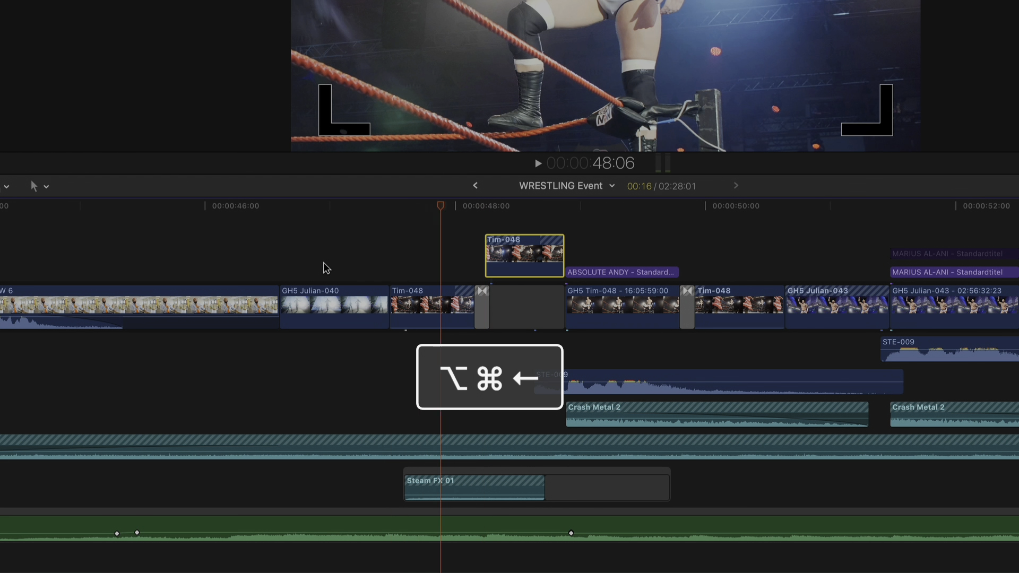
{"action": "key", "text": "alt+super+Left"}
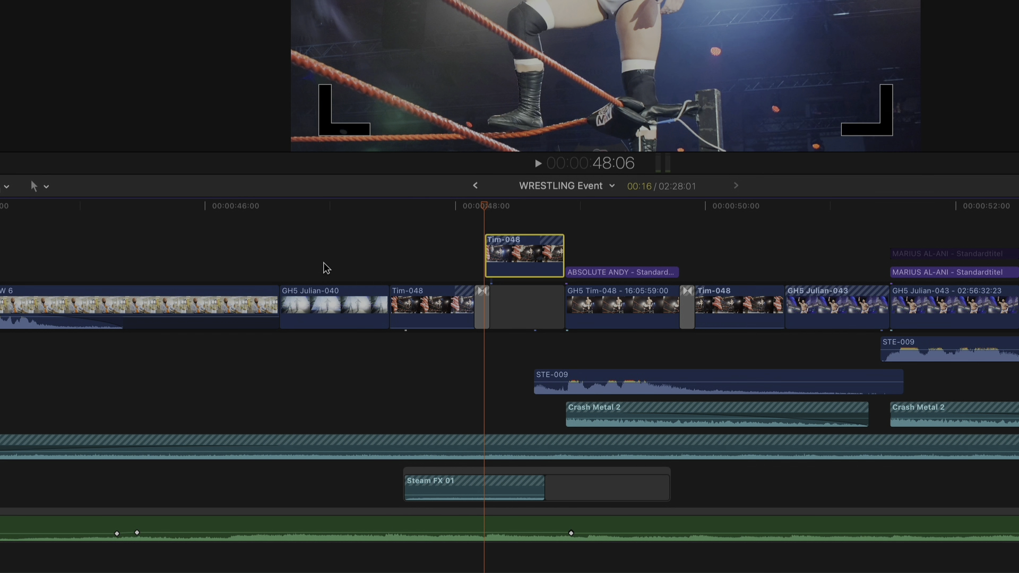
{"action": "key", "text": "alt+super+Right"}
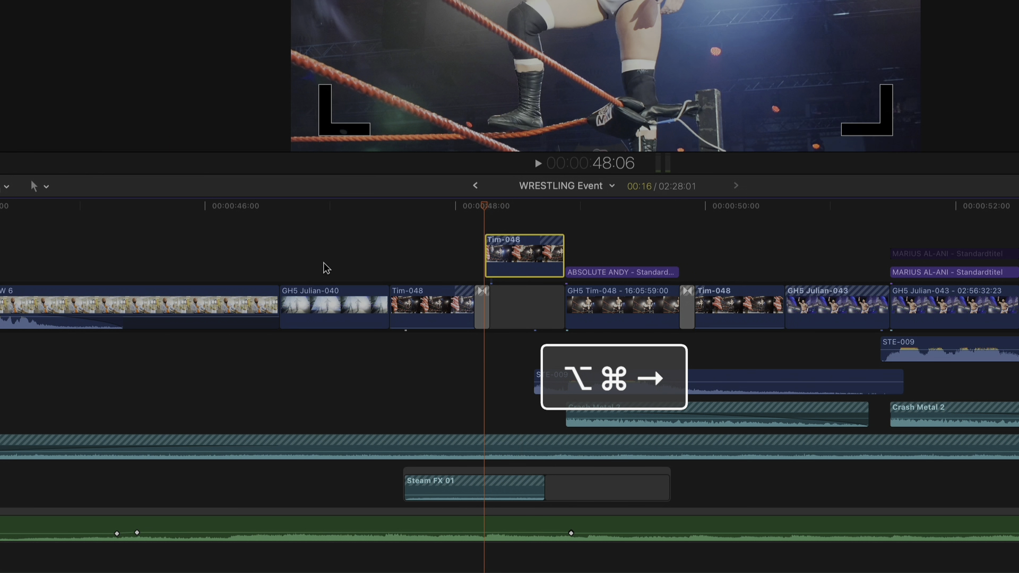
{"action": "key", "text": "alt+super+Right"}
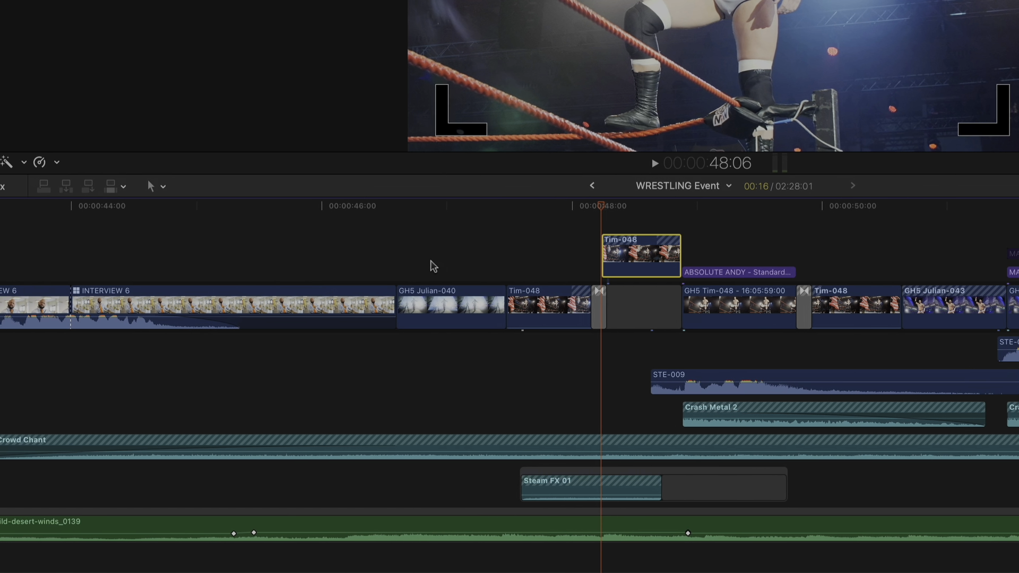
Reopen the timeline index and slow the connected Tim-048 clip at 00:00:48:06 to 67 % with the retime editor
{"action": "left_click", "coordinate": [45, 191]}
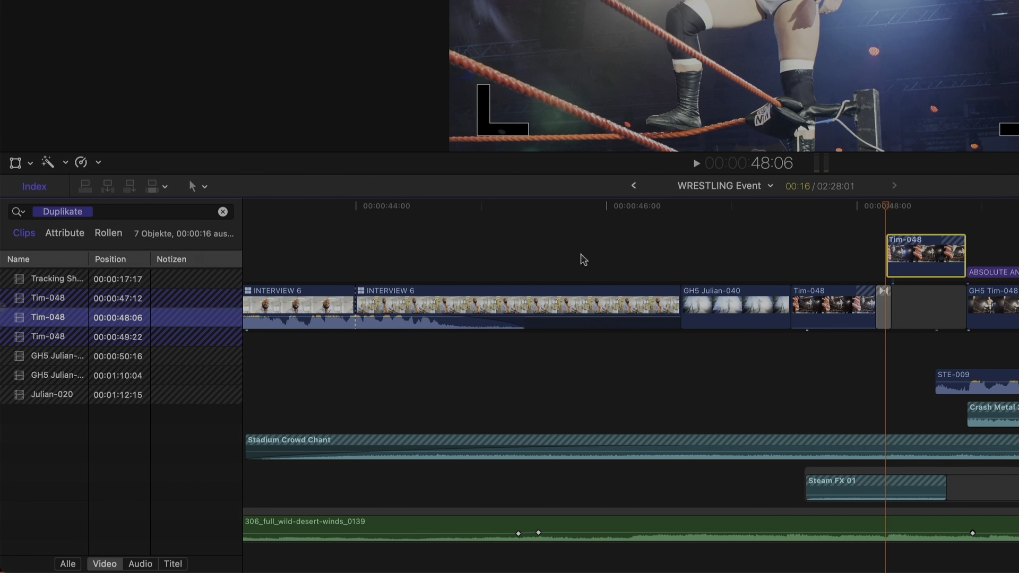
{"action": "scroll", "coordinate": [581, 258], "scroll_direction": "right", "scroll_amount": 5}
{"action": "scroll", "coordinate": [581, 258], "scroll_direction": "right", "scroll_amount": 5}
{"action": "scroll", "coordinate": [589, 257], "scroll_direction": "left", "scroll_amount": 4}
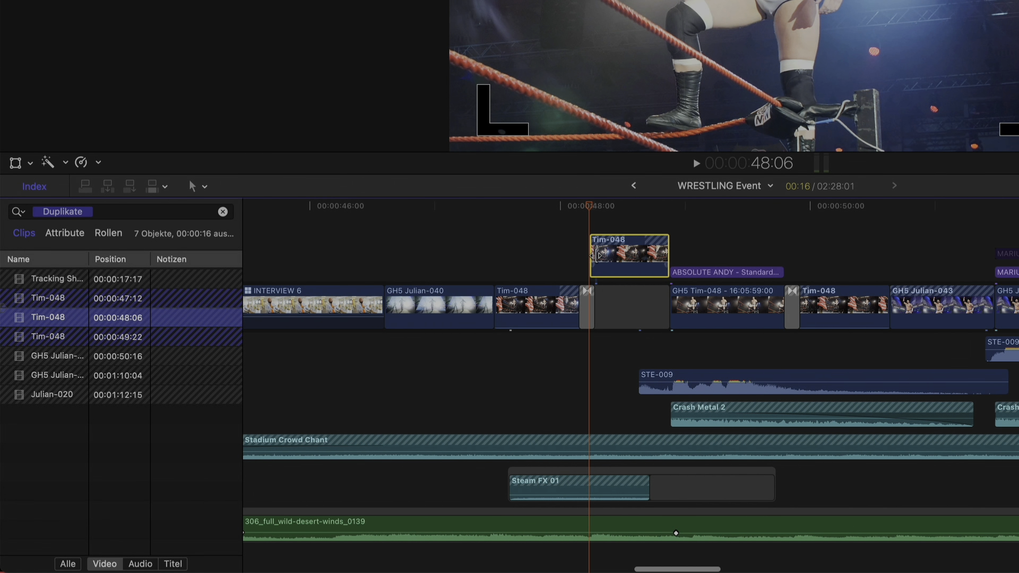
{"action": "scroll", "coordinate": [597, 256], "scroll_direction": "up", "scroll_amount": 3}
{"action": "scroll", "coordinate": [596, 256], "scroll_direction": "down", "scroll_amount": 1}
{"action": "key", "text": "super+r"}
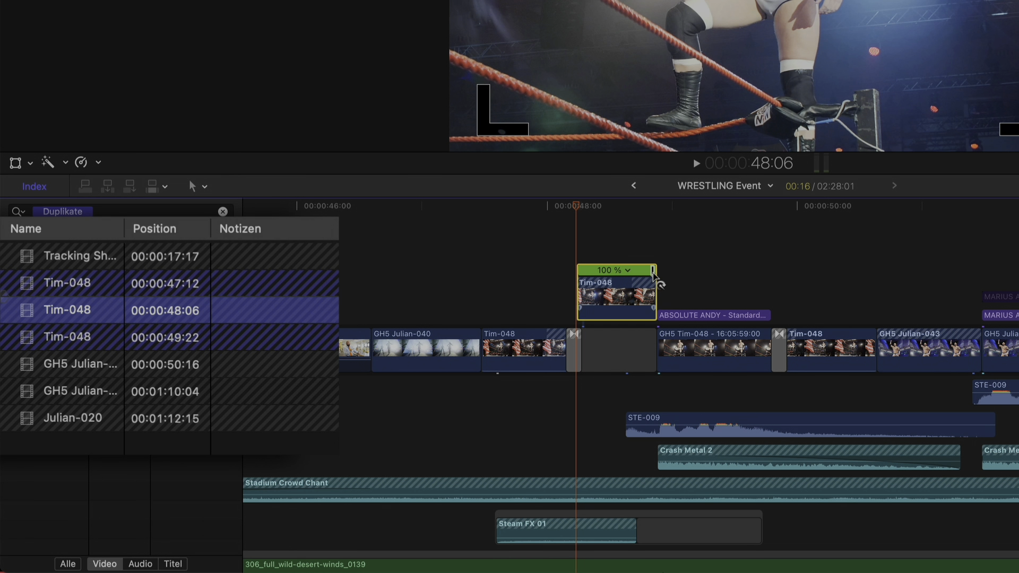
{"action": "left_click_drag", "start_coordinate": [654, 271], "coordinate": [694, 275]}
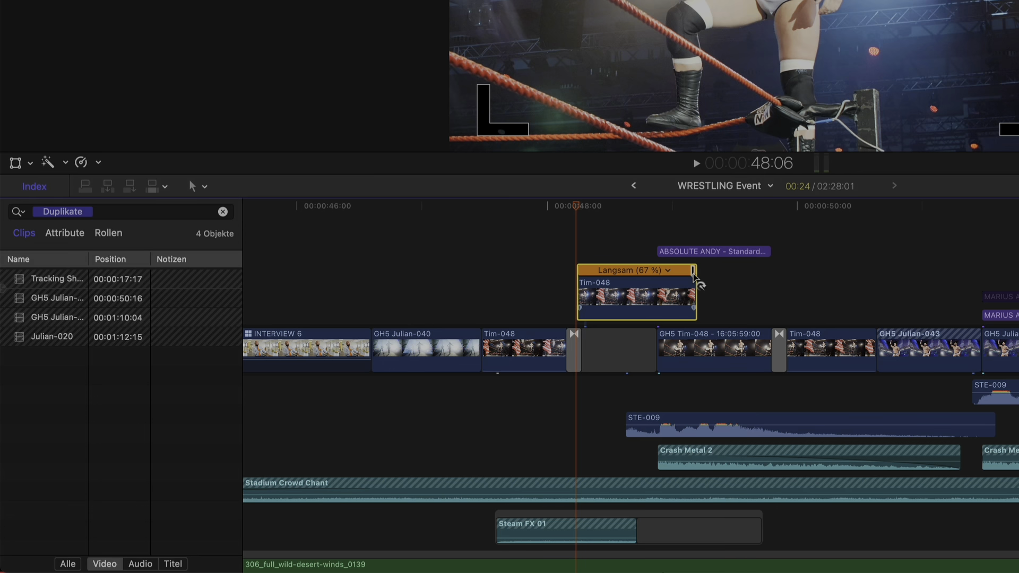
Place two copies of the connected Tim-048 clip above it in the timeline
{"action": "key", "text": "alt"}
{"action": "scroll", "coordinate": [652, 303], "scroll_direction": "up", "scroll_amount": 3}
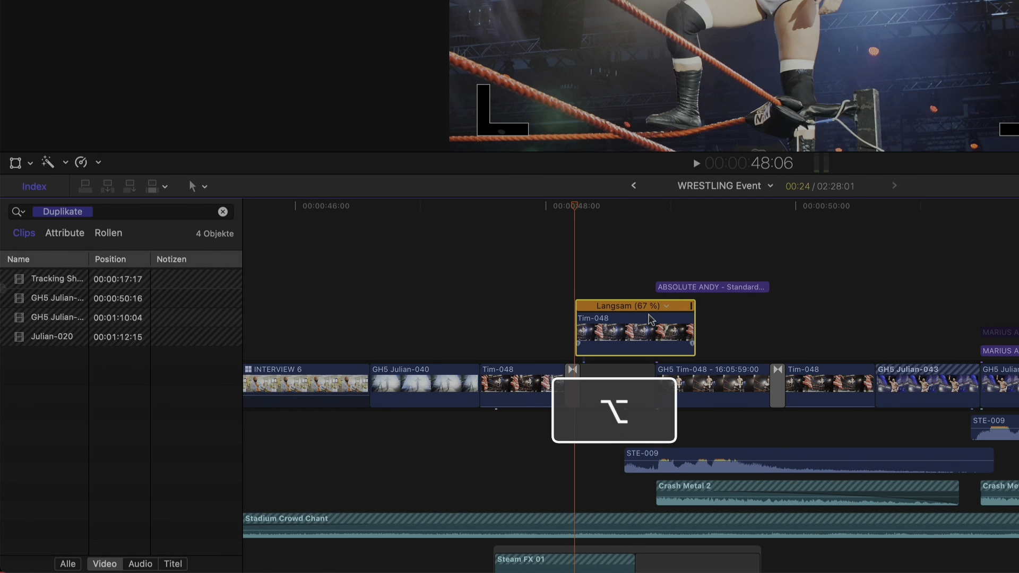
{"action": "left_click_drag", "start_coordinate": [647, 328], "coordinate": [711, 268]}
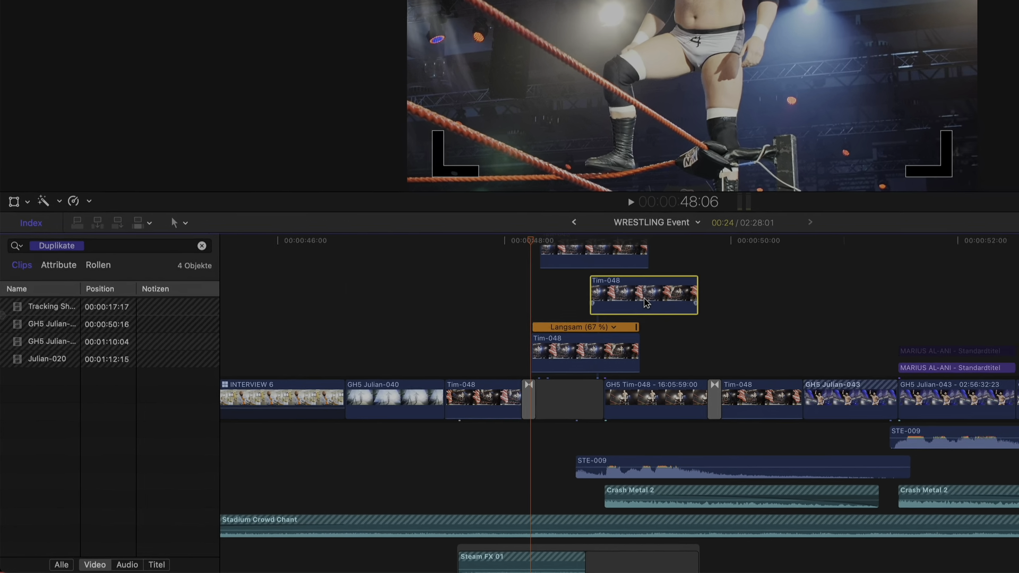
{"action": "scroll", "coordinate": [476, 374], "scroll_direction": "up", "scroll_amount": 3}
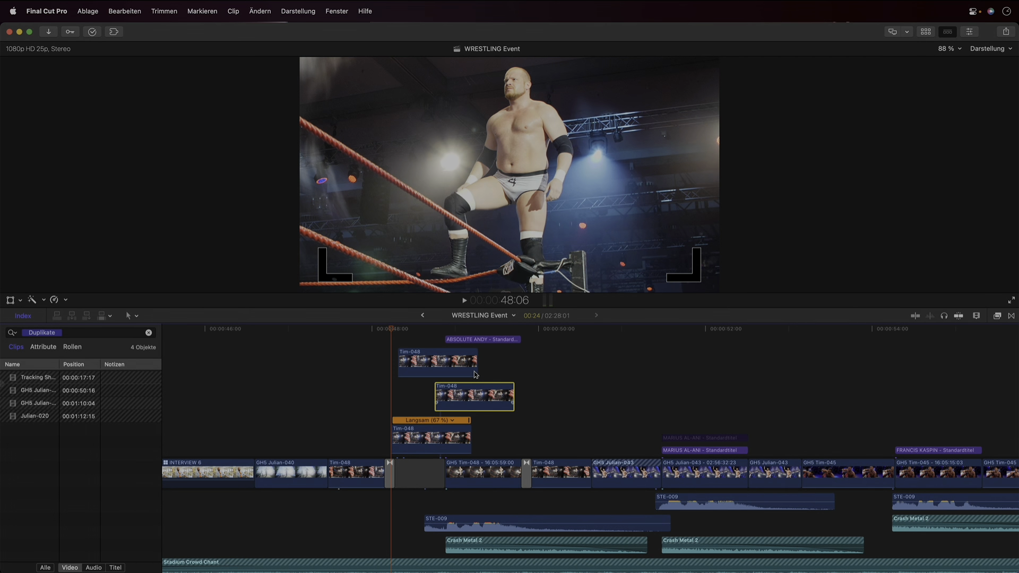